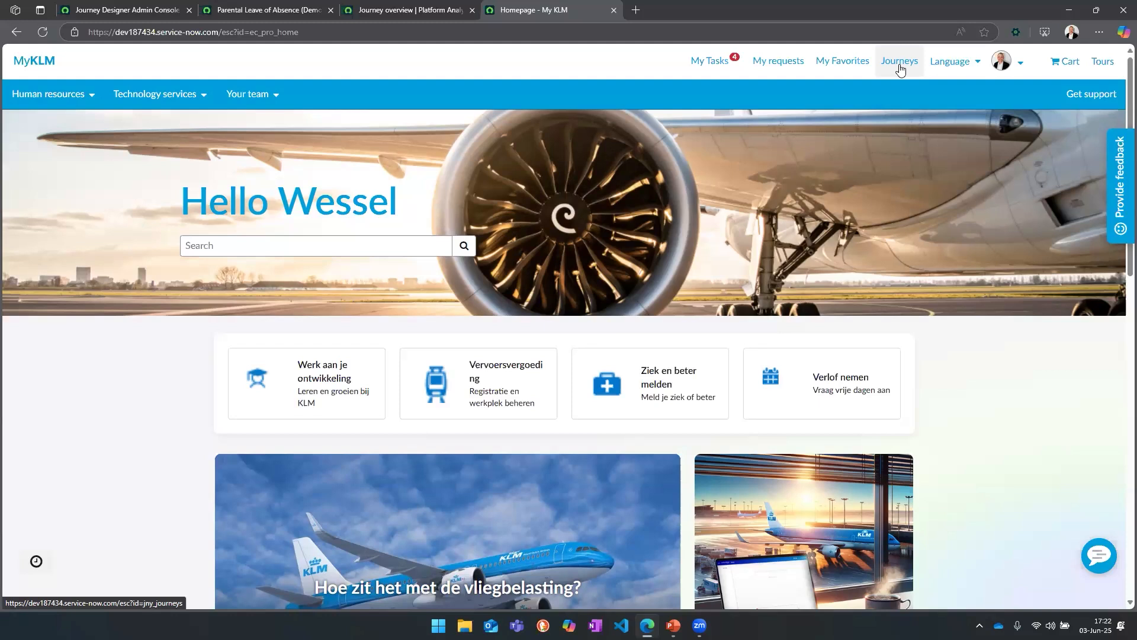
Step: Open the Journeys page and start a new journey from the Parental Leave of Absence Request (Demo) template
left_click(899, 66)
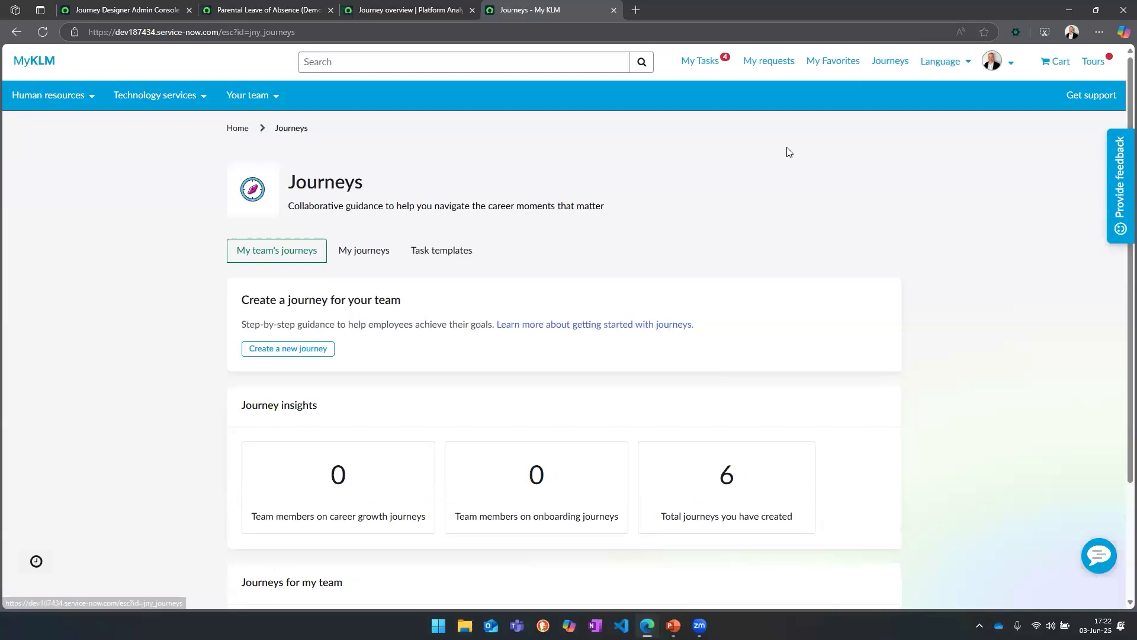
scroll(826, 312, "down", 2)
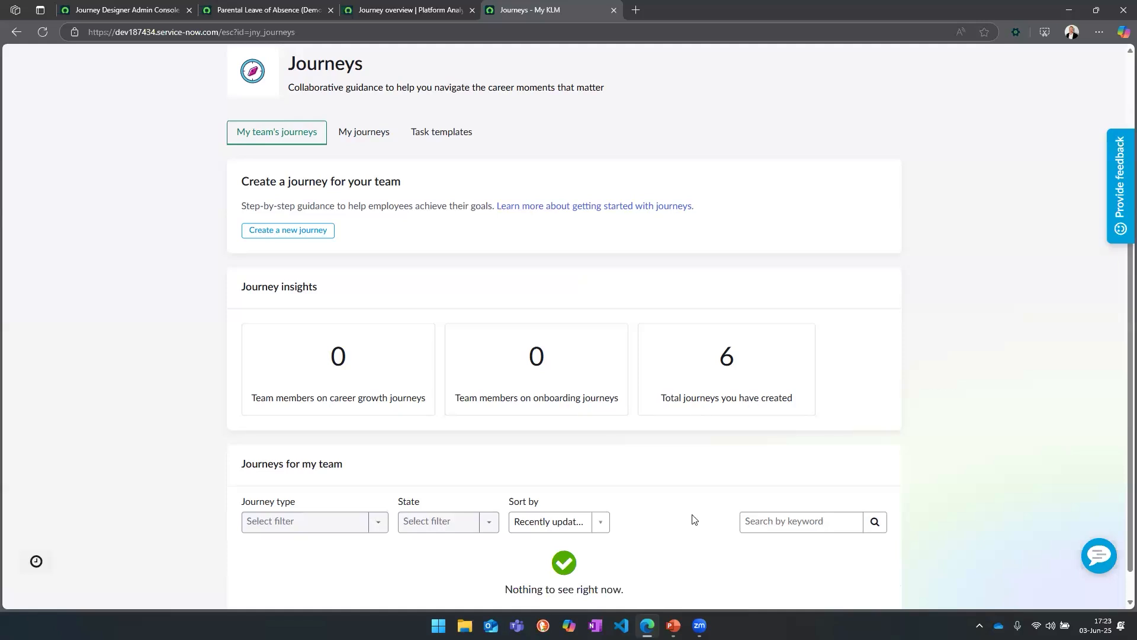
scroll(691, 519, "down", 1)
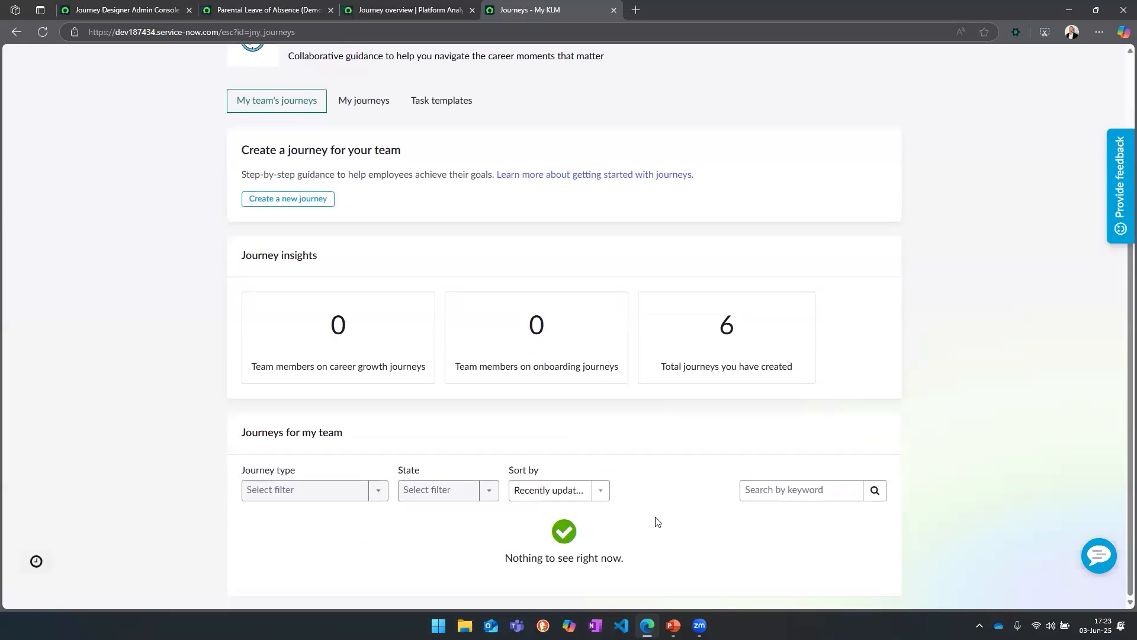
scroll(670, 531, "up", 3)
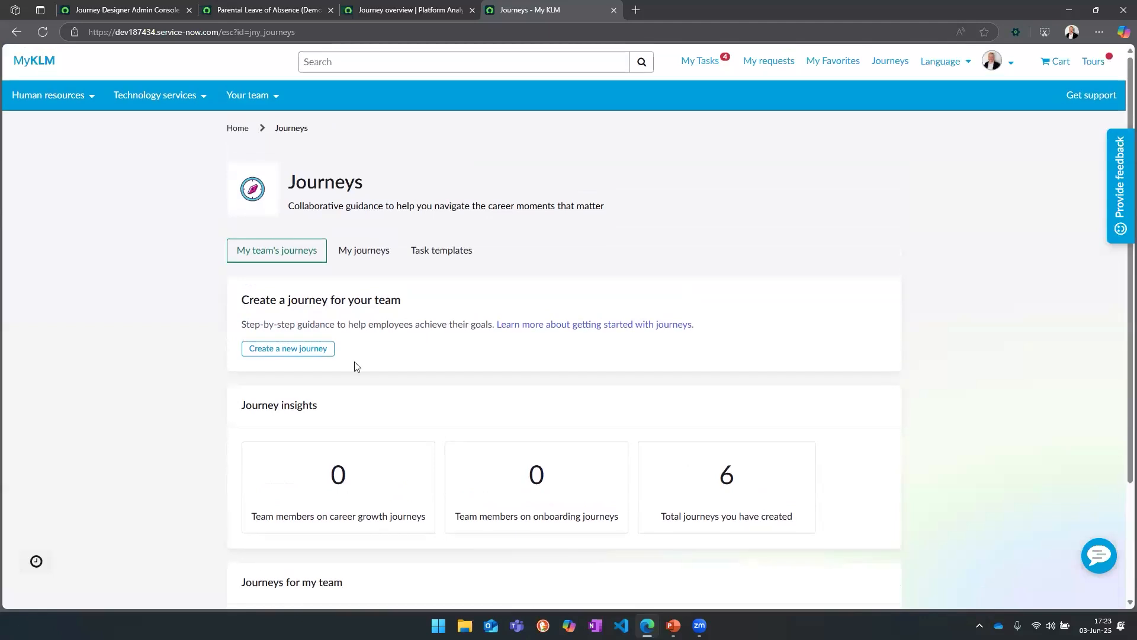
left_click(302, 353)
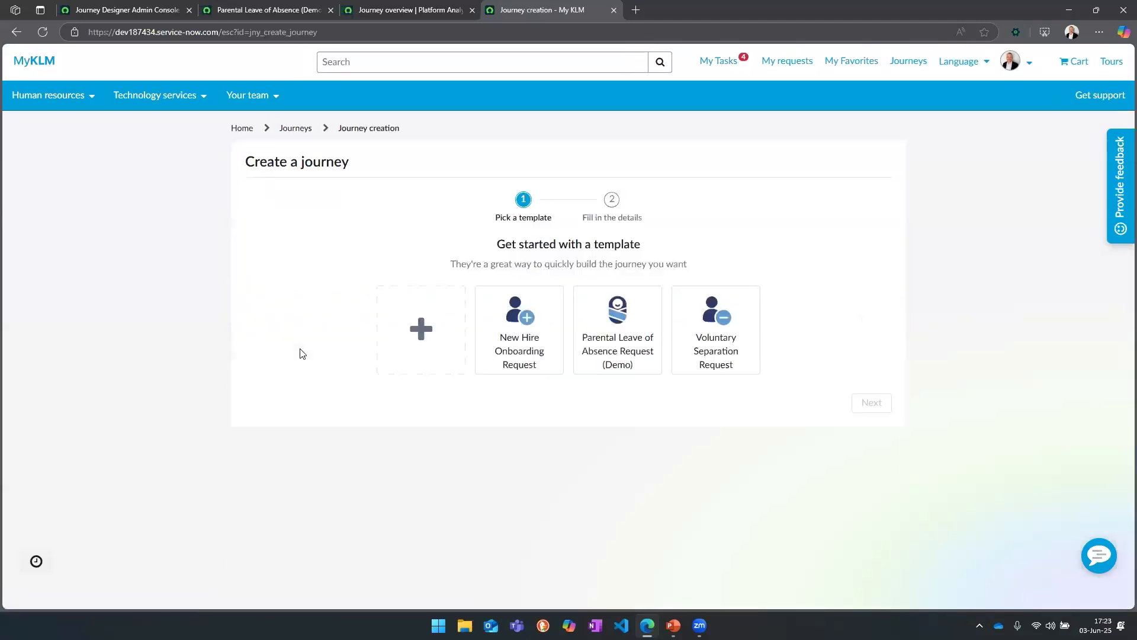
left_click(604, 338)
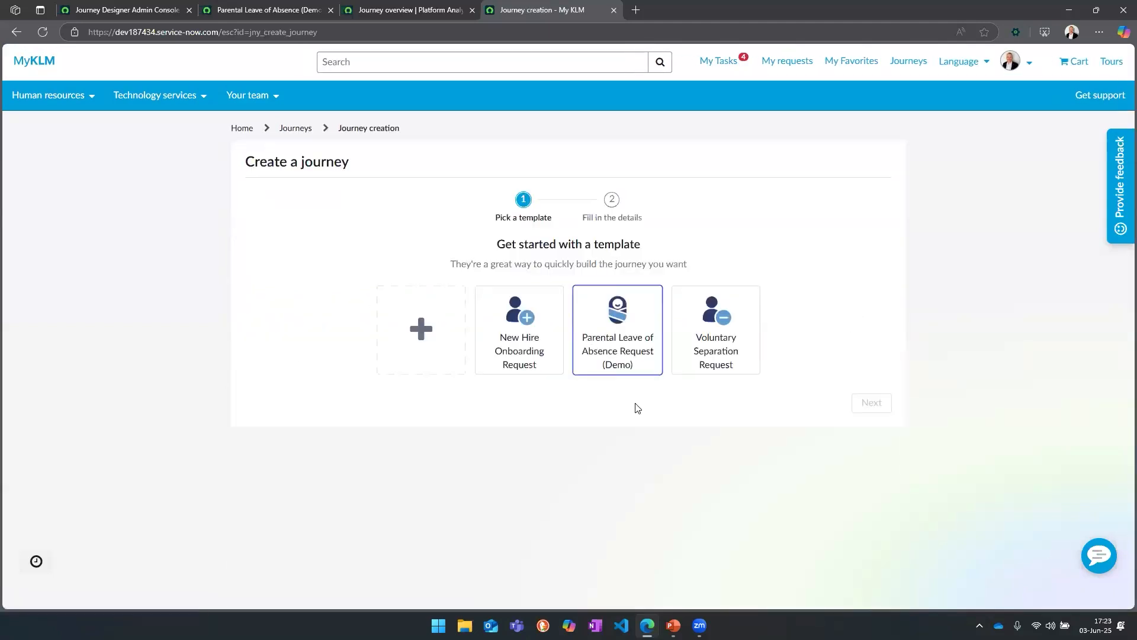
left_click(868, 404)
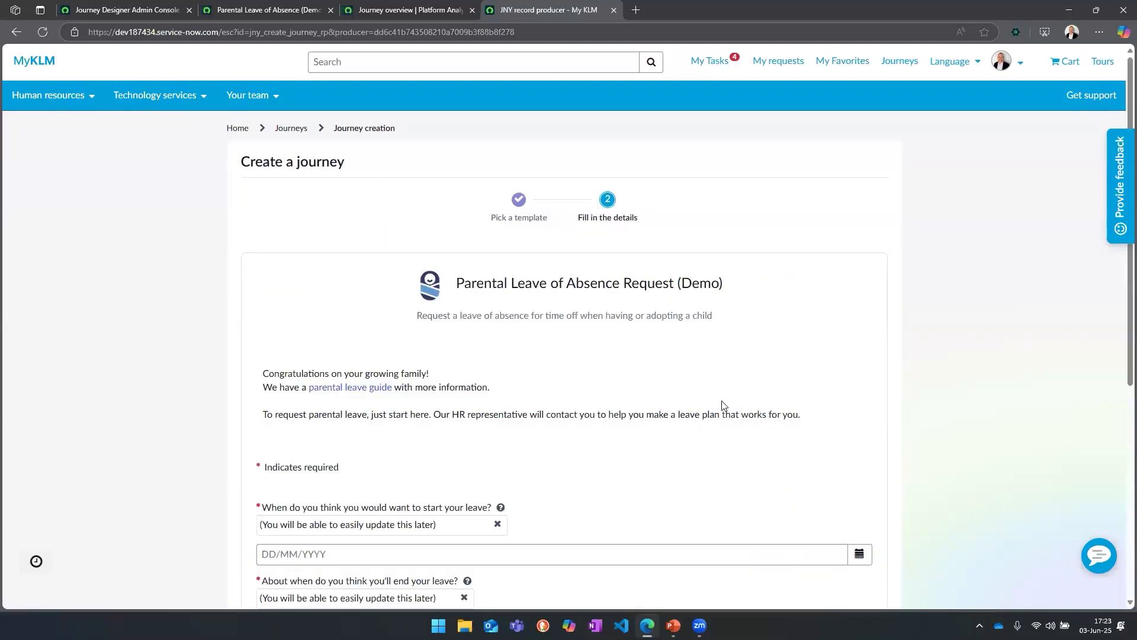
Step: Set the leave start date to 01/07/2025 and the leave end date to 31/07/2025
scroll(621, 412, "down", 1)
scroll(604, 415, "down", 5)
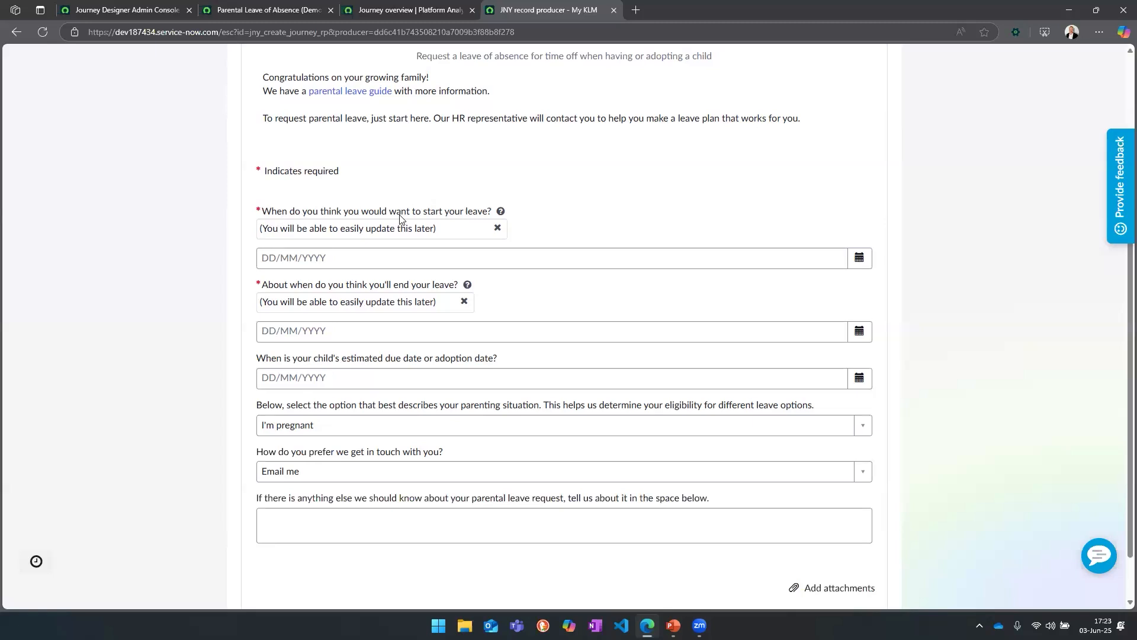
left_click(860, 260)
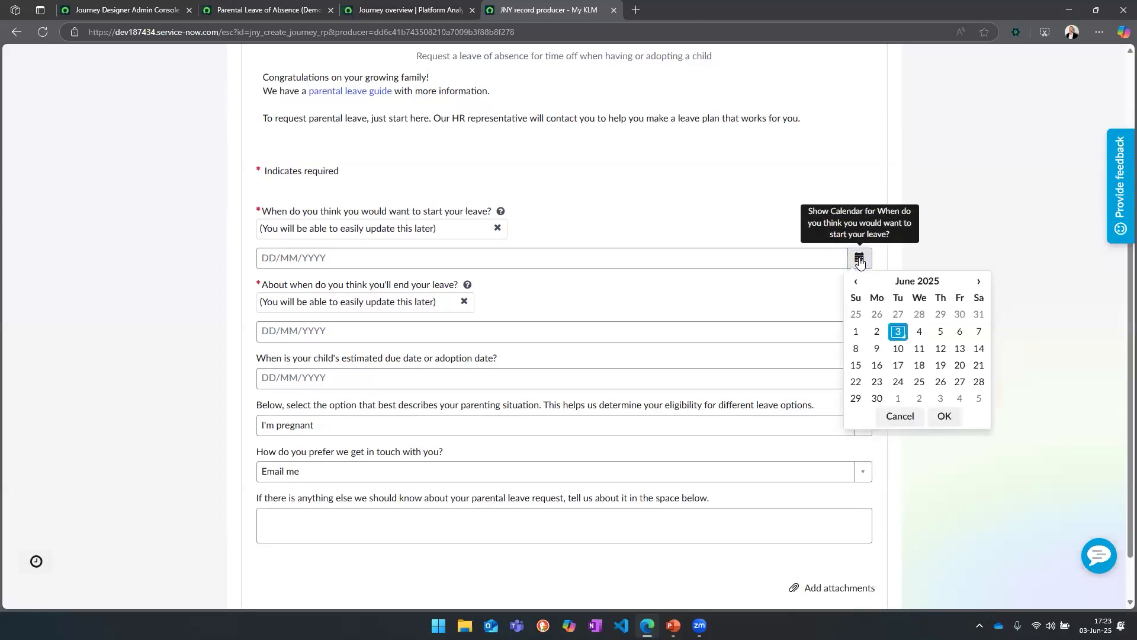
left_click(898, 398)
left_click(944, 416)
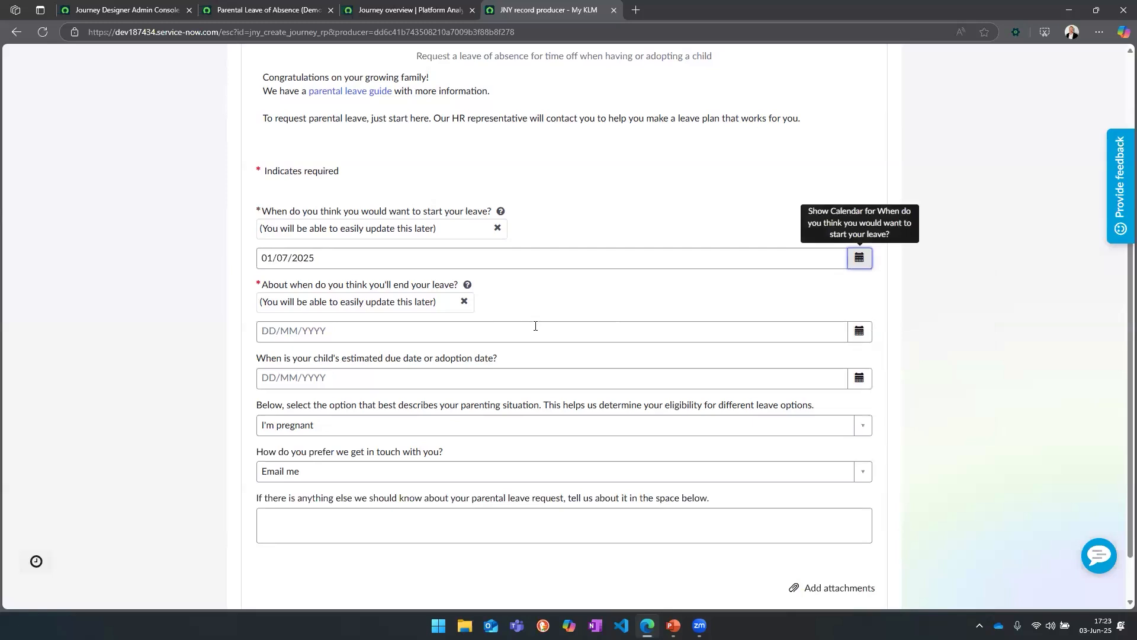
left_click(860, 331)
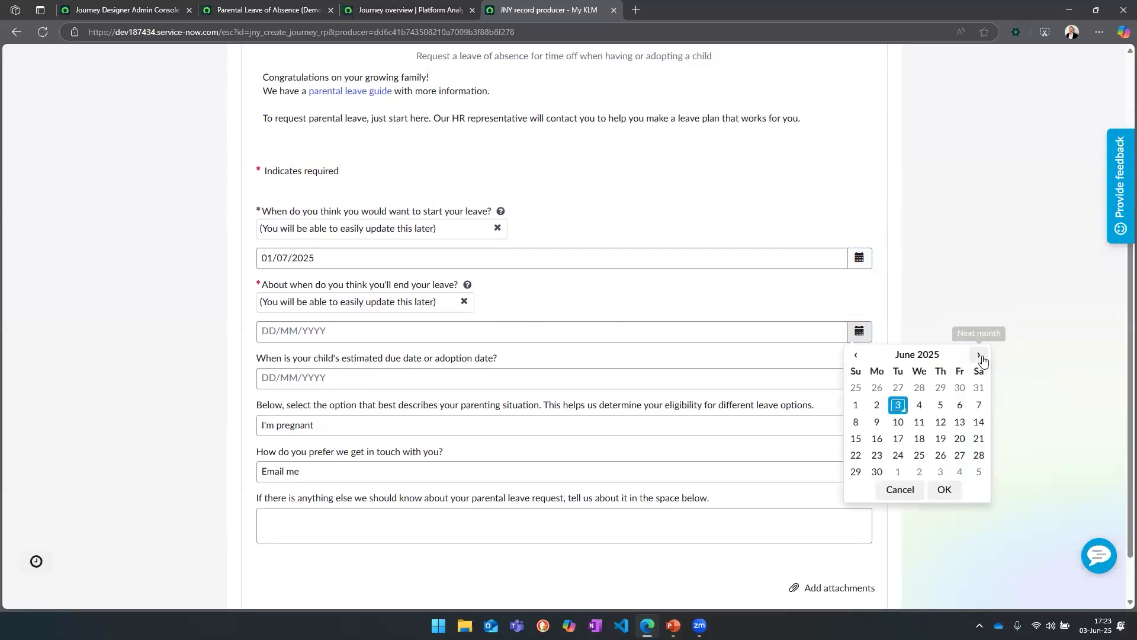
left_click(980, 355)
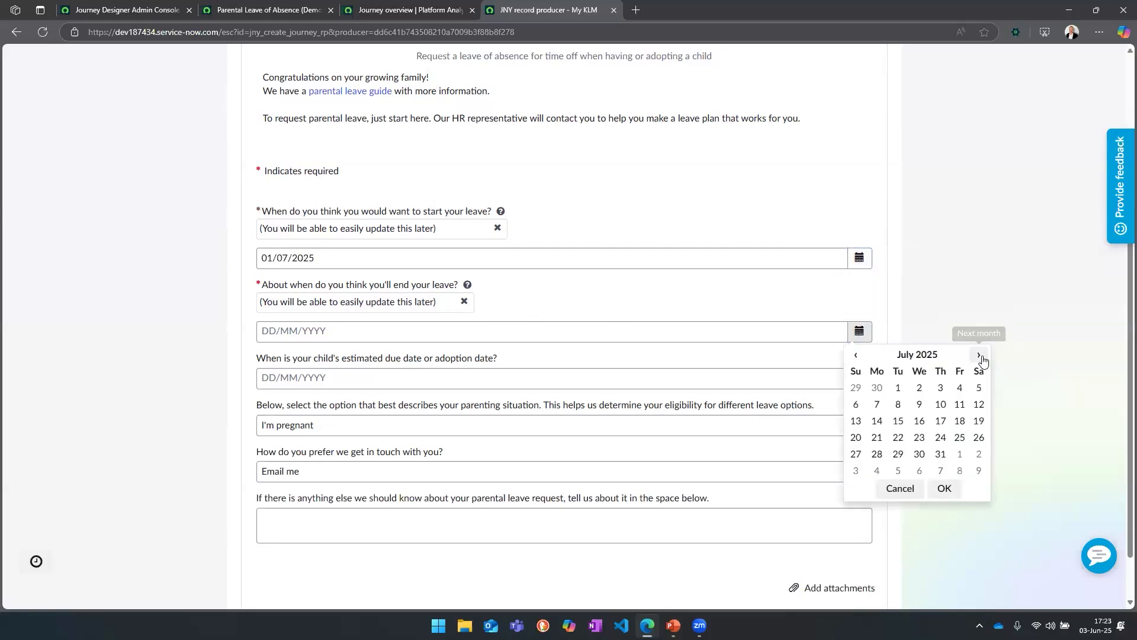
left_click(942, 455)
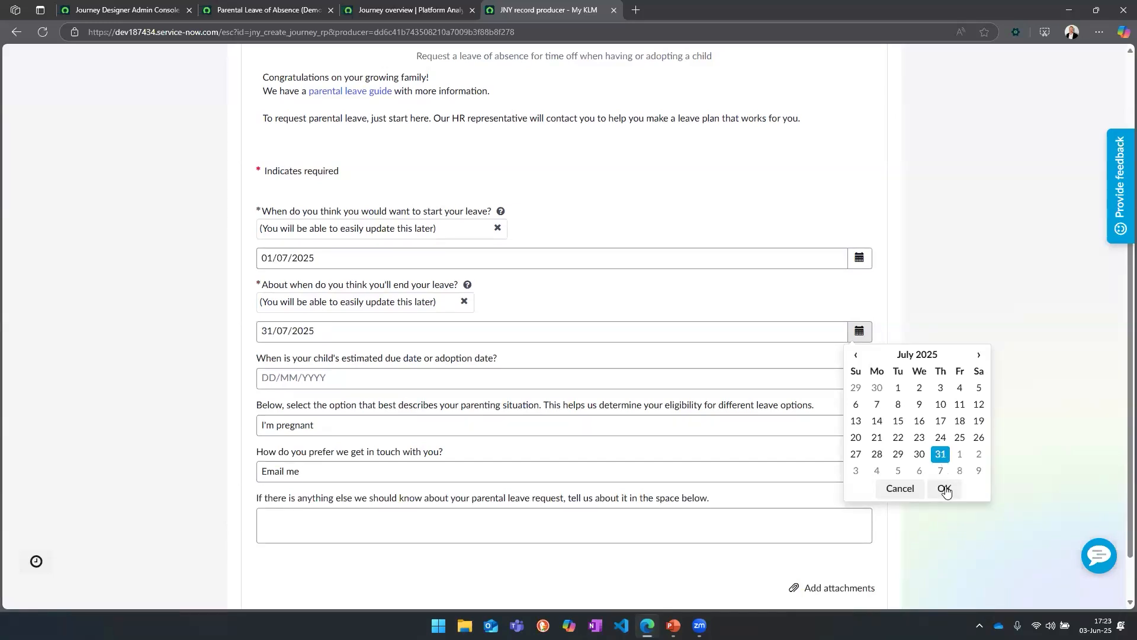
left_click(945, 490)
Step: Set the child's estimated due or adoption date to 04/07/2025
left_click(392, 342)
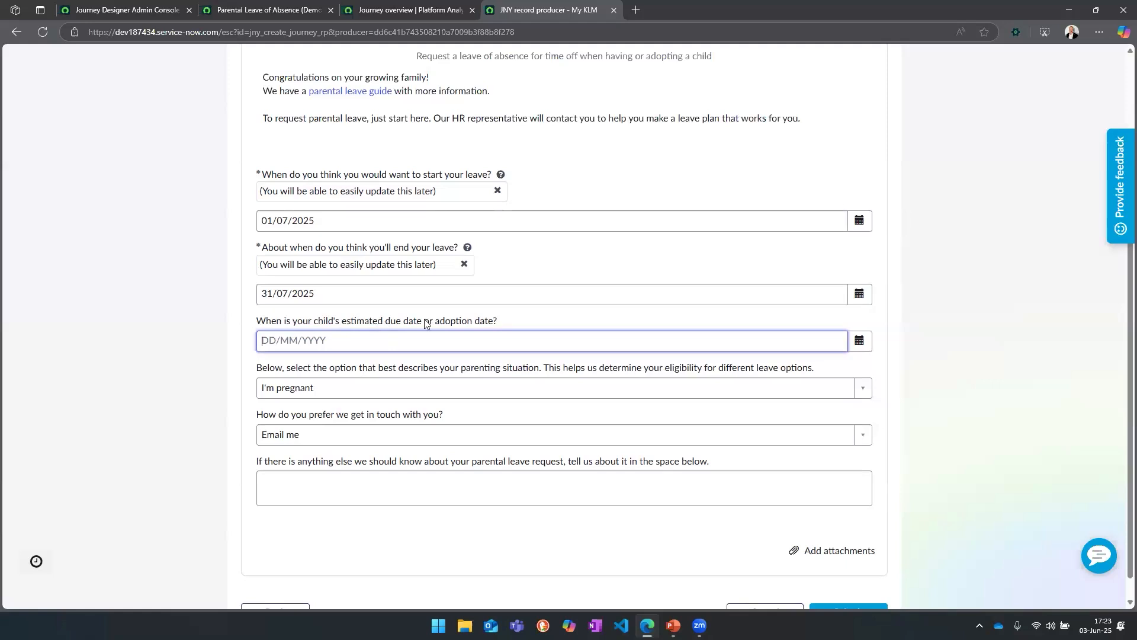
left_click(859, 341)
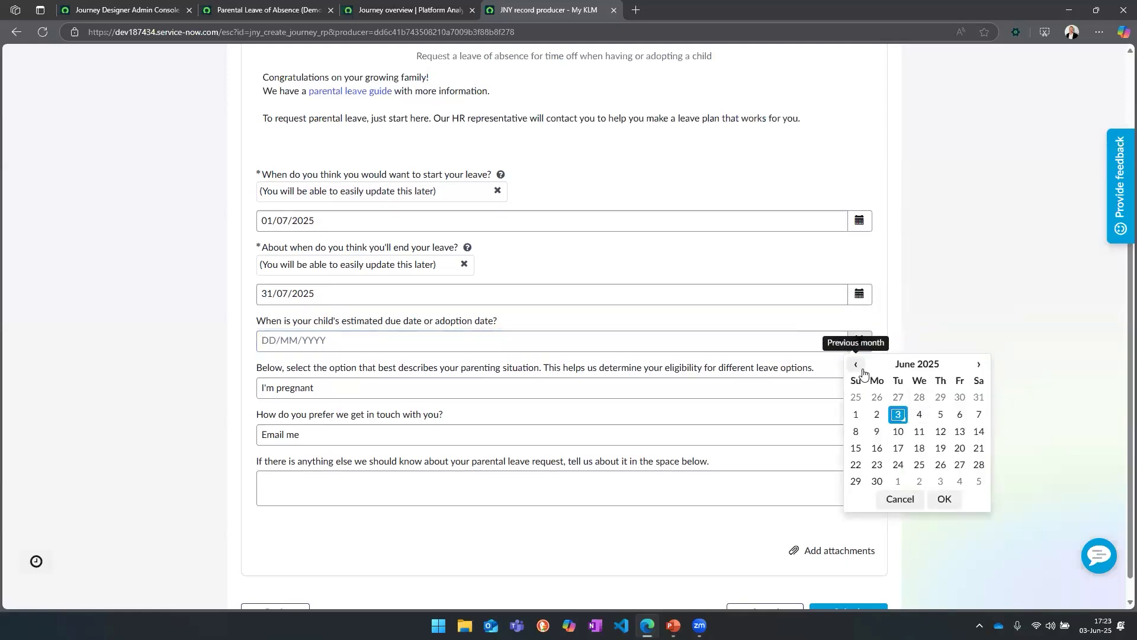
left_click(958, 485)
left_click(944, 497)
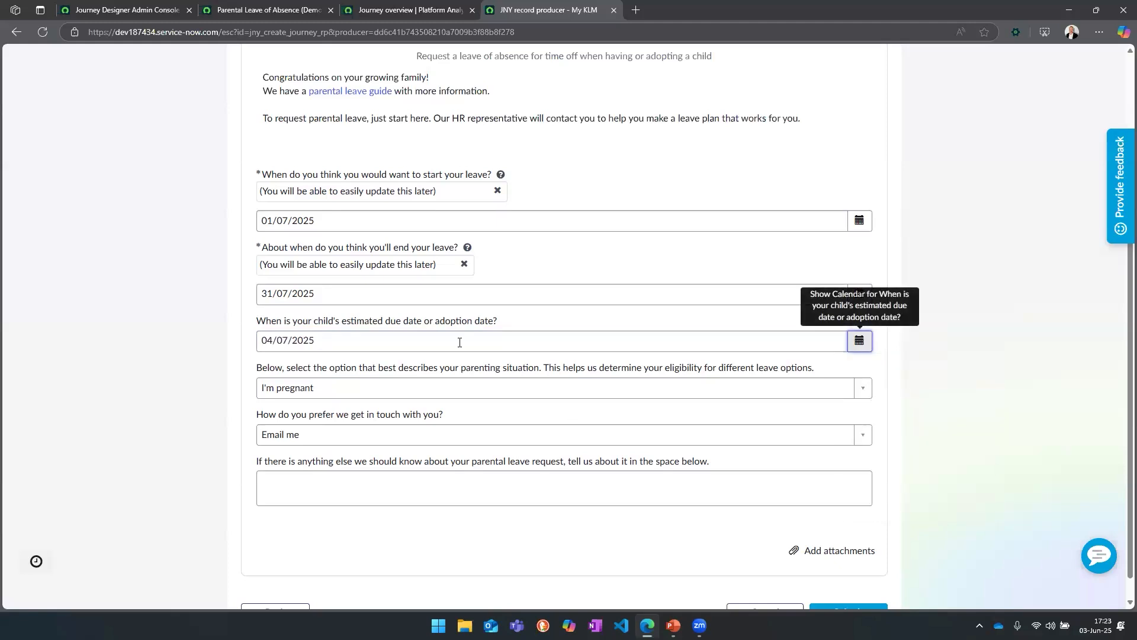
Step: Choose "My co-parent is pregnant" as the parenting situation and "Email me" as the preferred contact method
left_click(463, 389)
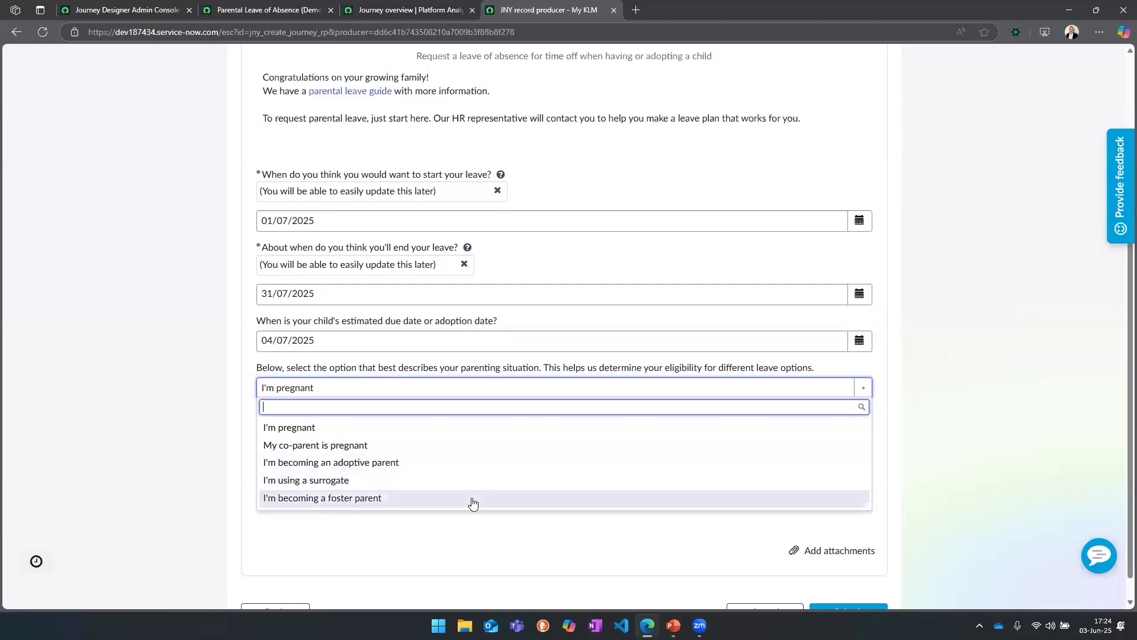
left_click(472, 445)
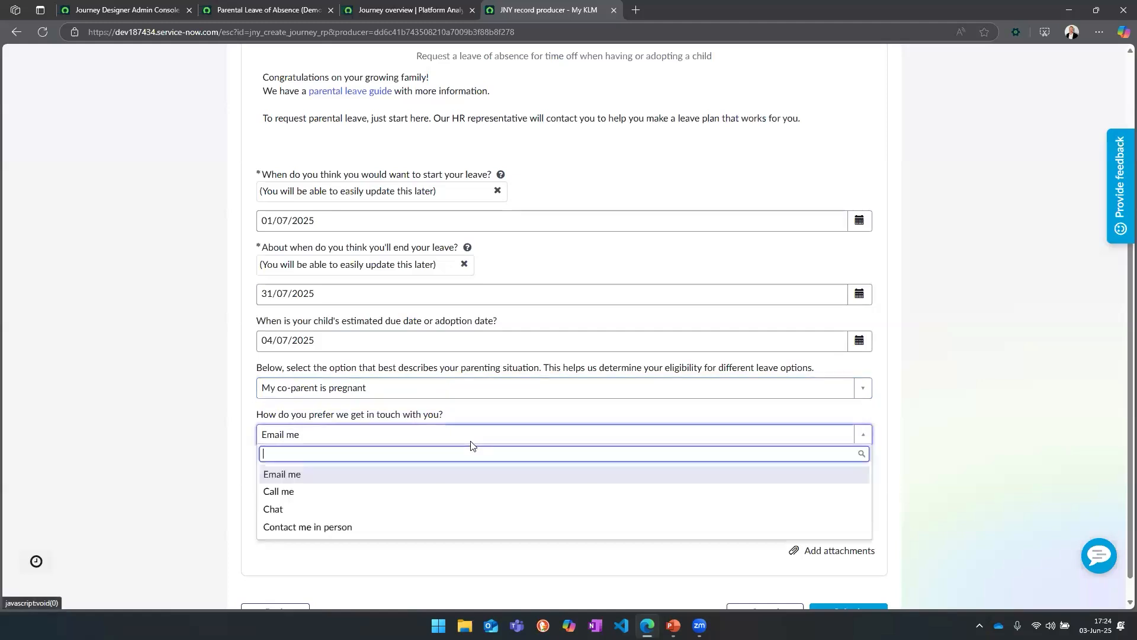
left_click(472, 438)
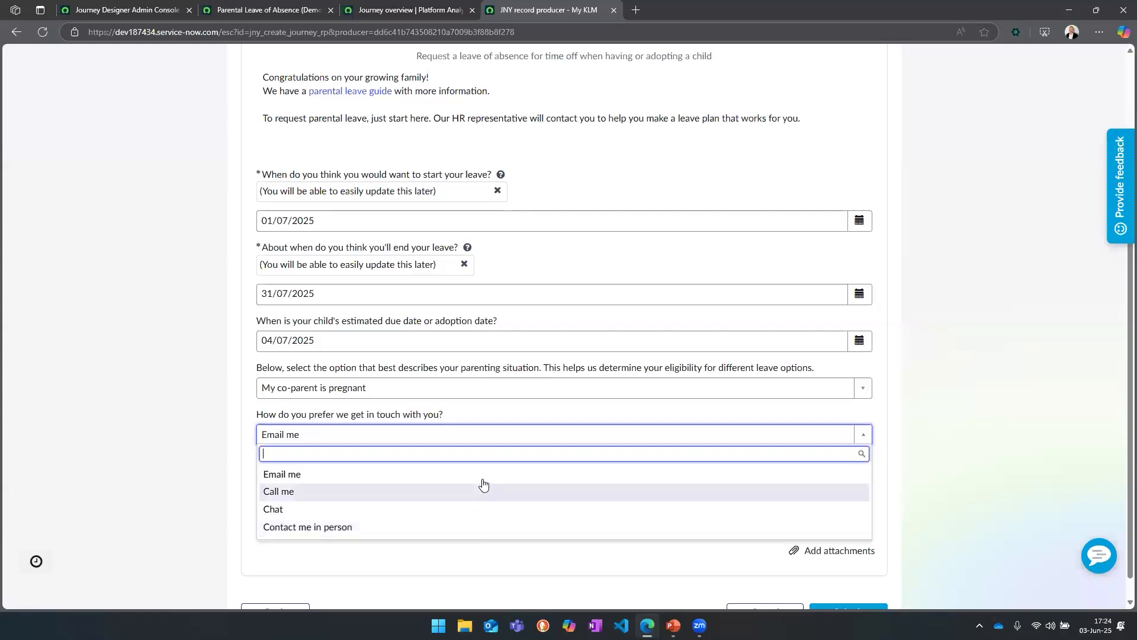
left_click(484, 474)
left_click(502, 453)
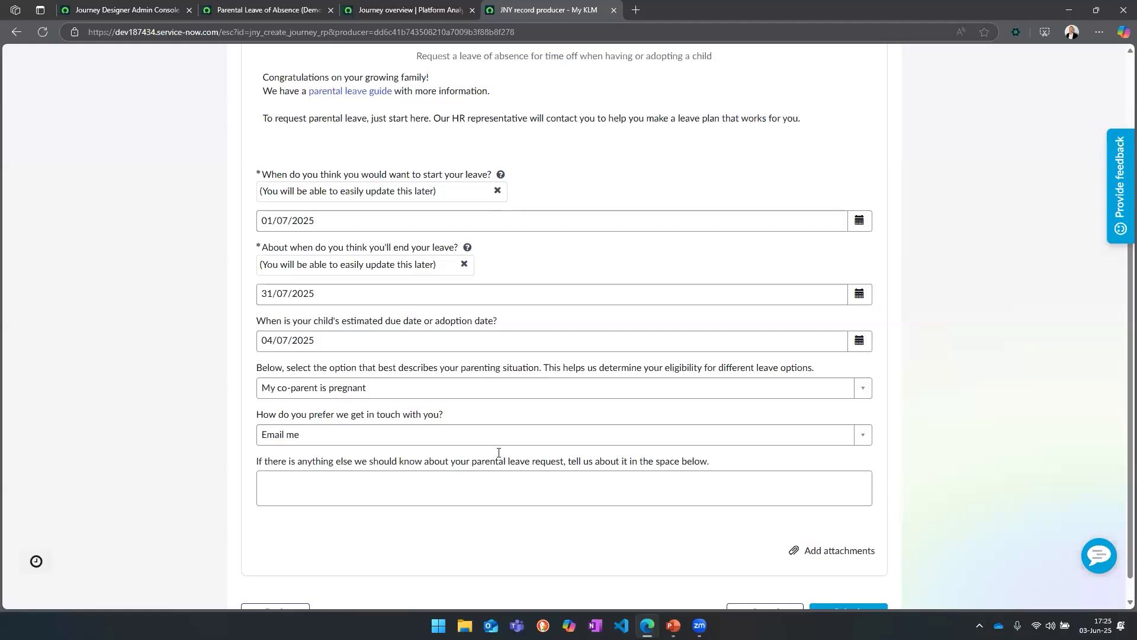
Step: Submit the parental leave request without additional comments and dismiss the alert on the journey page
left_click(478, 486)
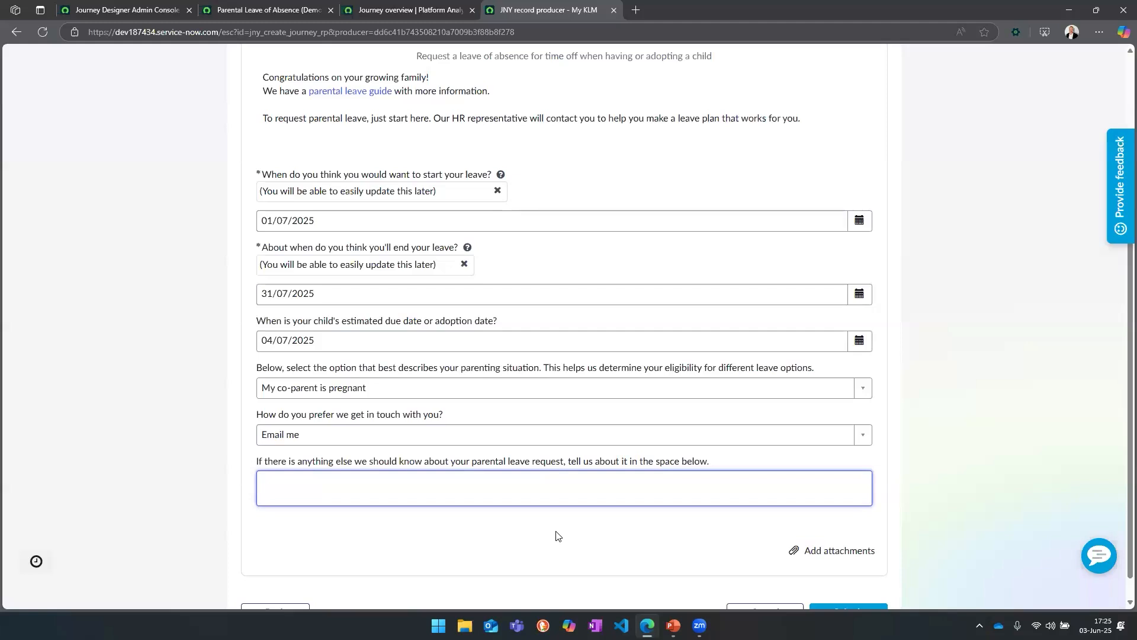
left_click(841, 458)
scroll(985, 470, "up", 2)
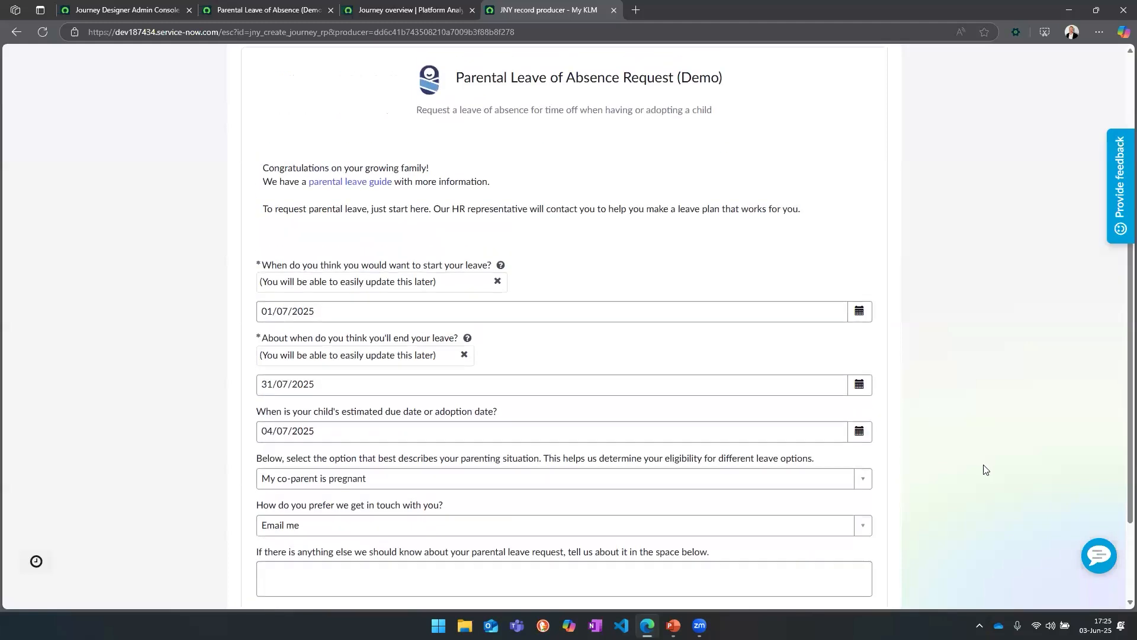
scroll(985, 470, "down", 2)
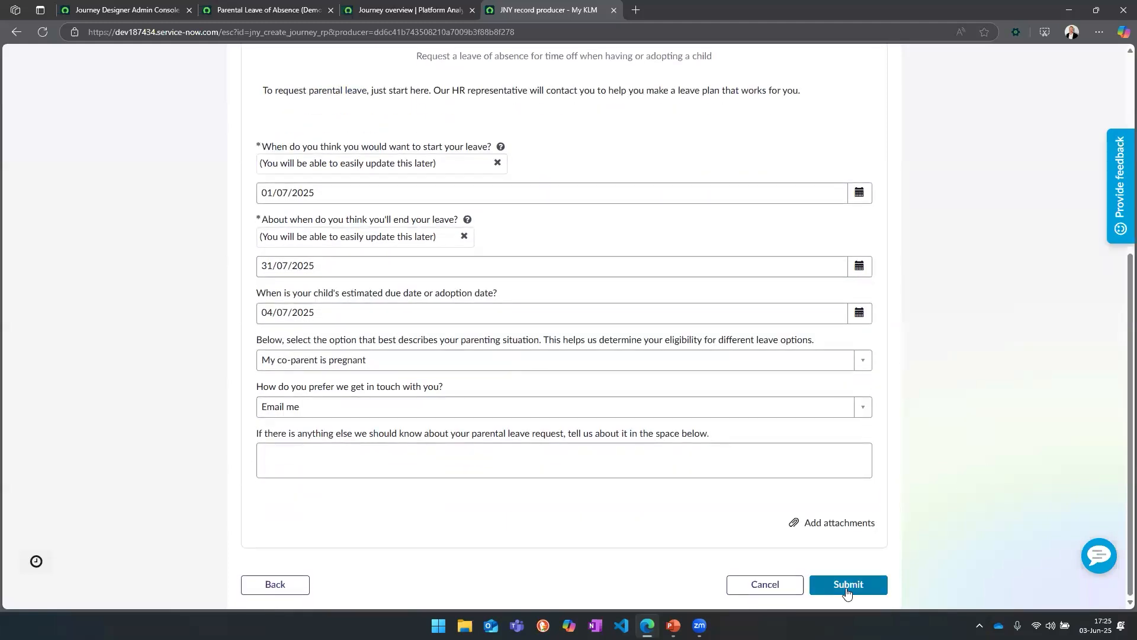
left_click(880, 574)
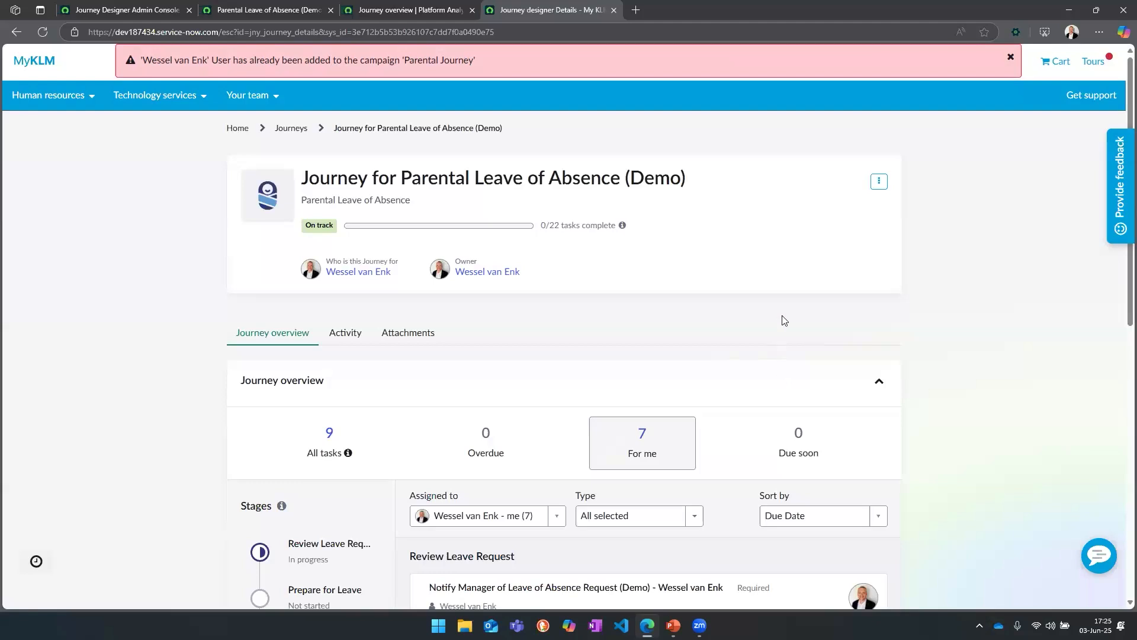
left_click(1011, 58)
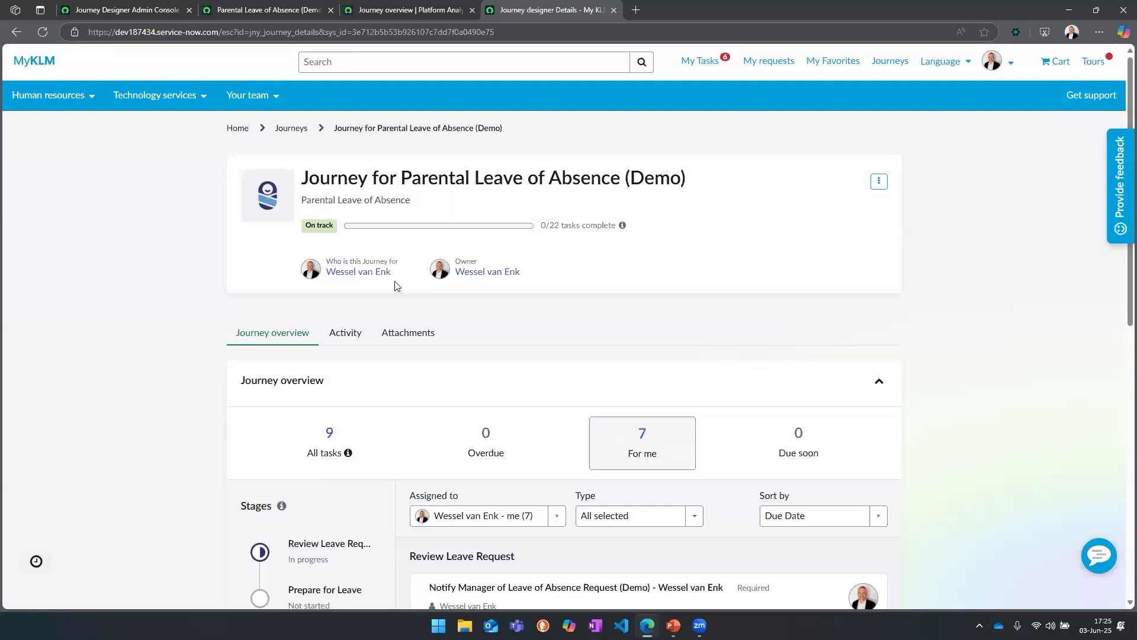
Step: Review the stages of the parental leave journey and the tasks assigned to the employee in each stage
scroll(475, 390, "down", 1)
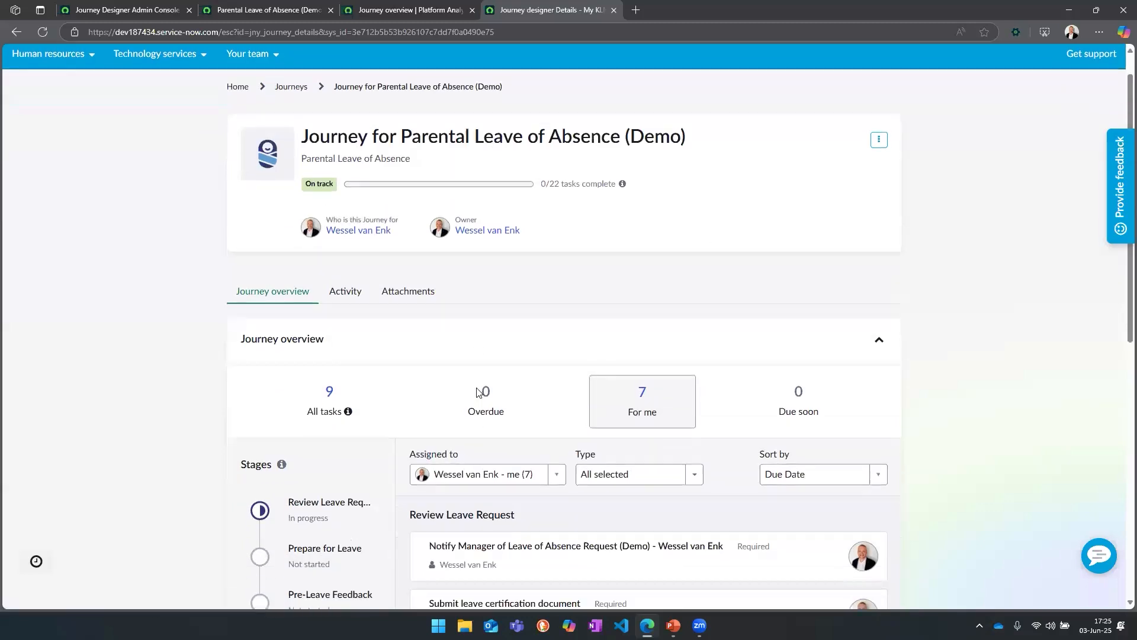
scroll(475, 387, "up", 1)
scroll(971, 436, "down", 2)
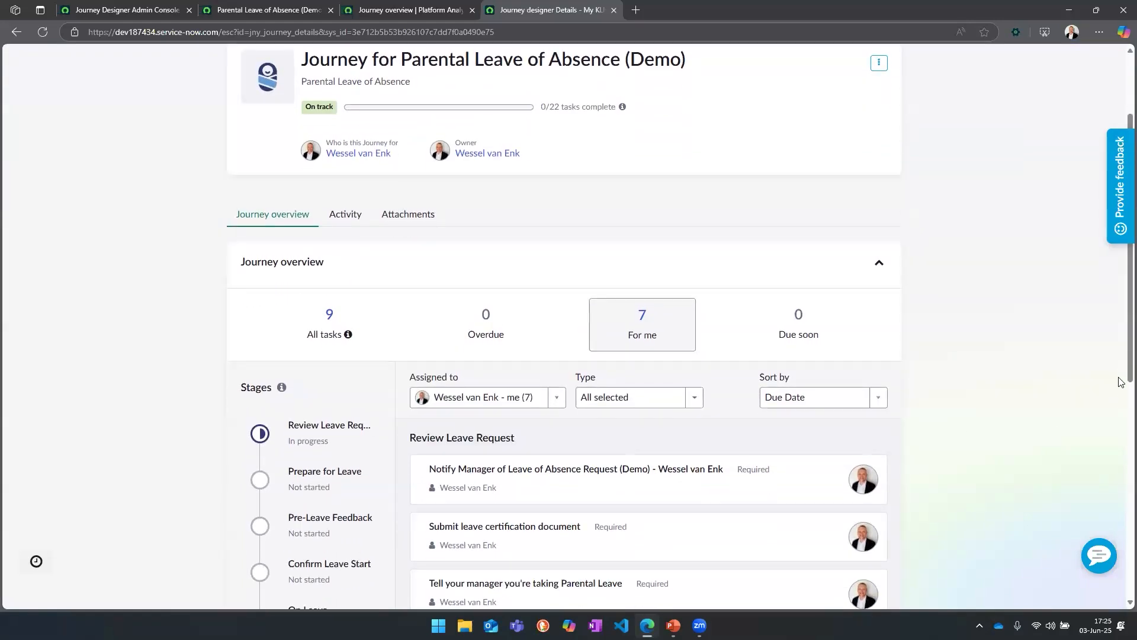
scroll(1121, 415, "down", 2)
scroll(1122, 455, "down", 2)
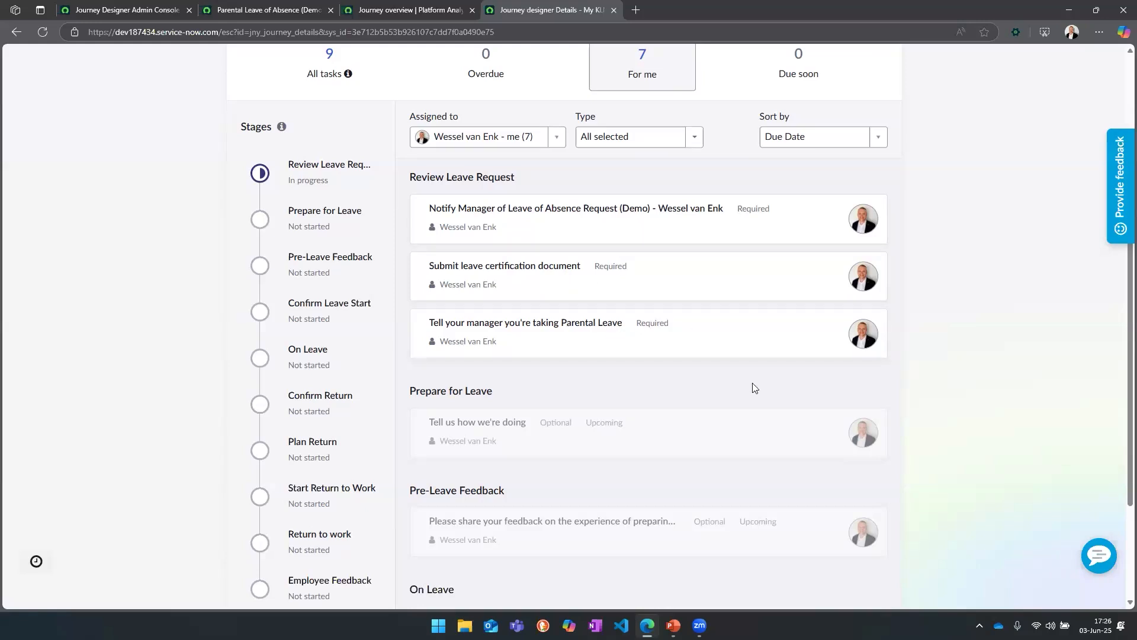
scroll(753, 388, "down", 3)
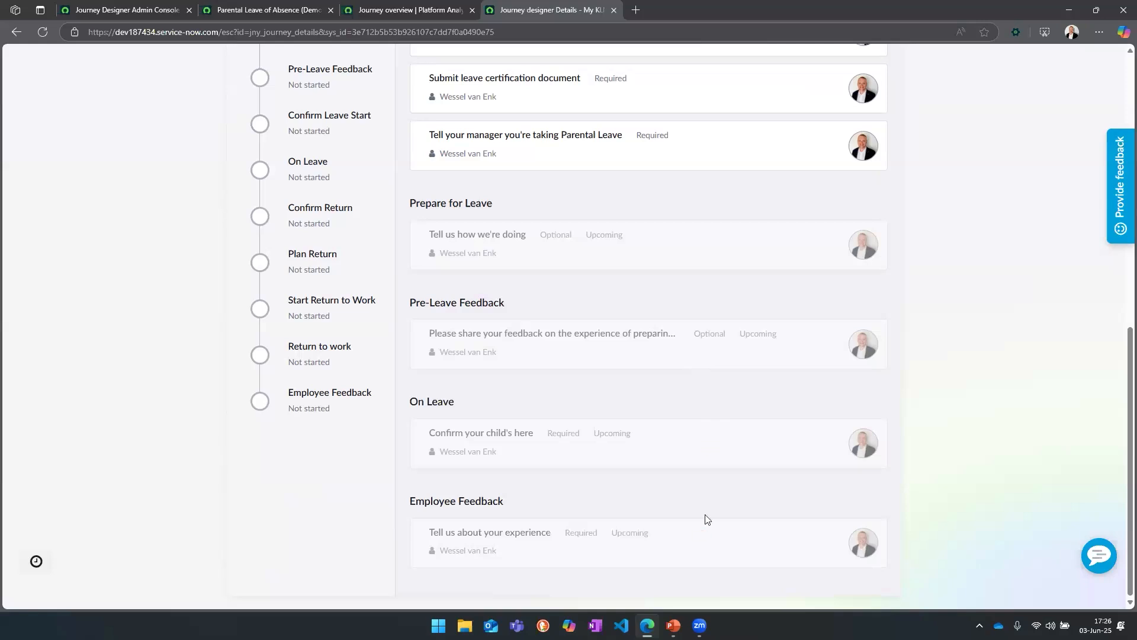
scroll(709, 355, "up", 2)
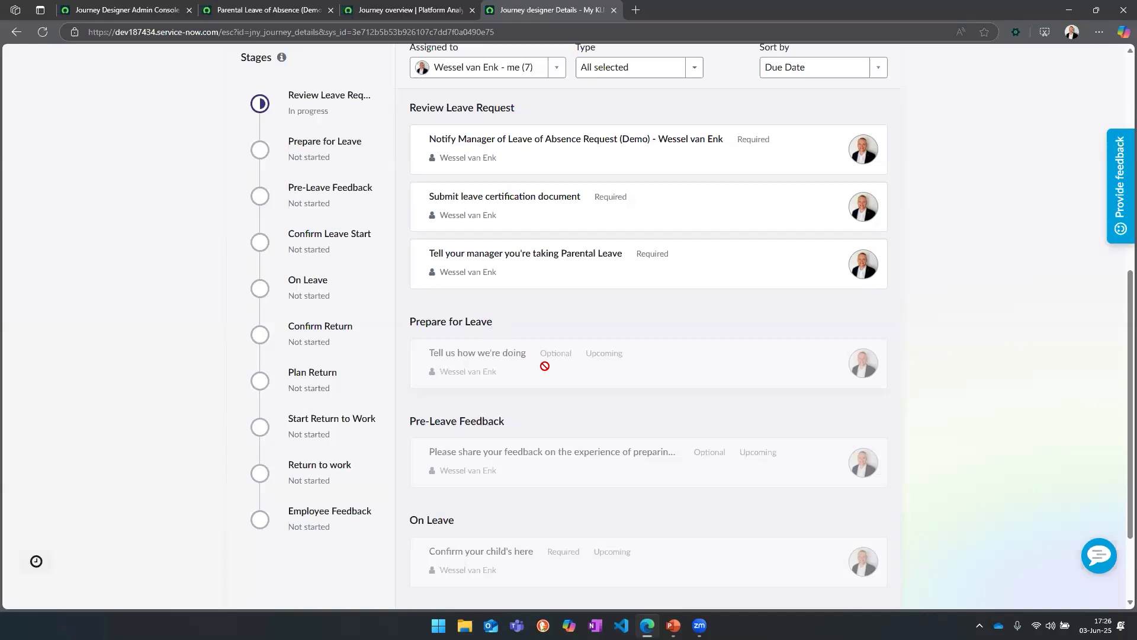
scroll(569, 497, "down", 2)
scroll(570, 498, "up", 1)
scroll(569, 497, "down", 1)
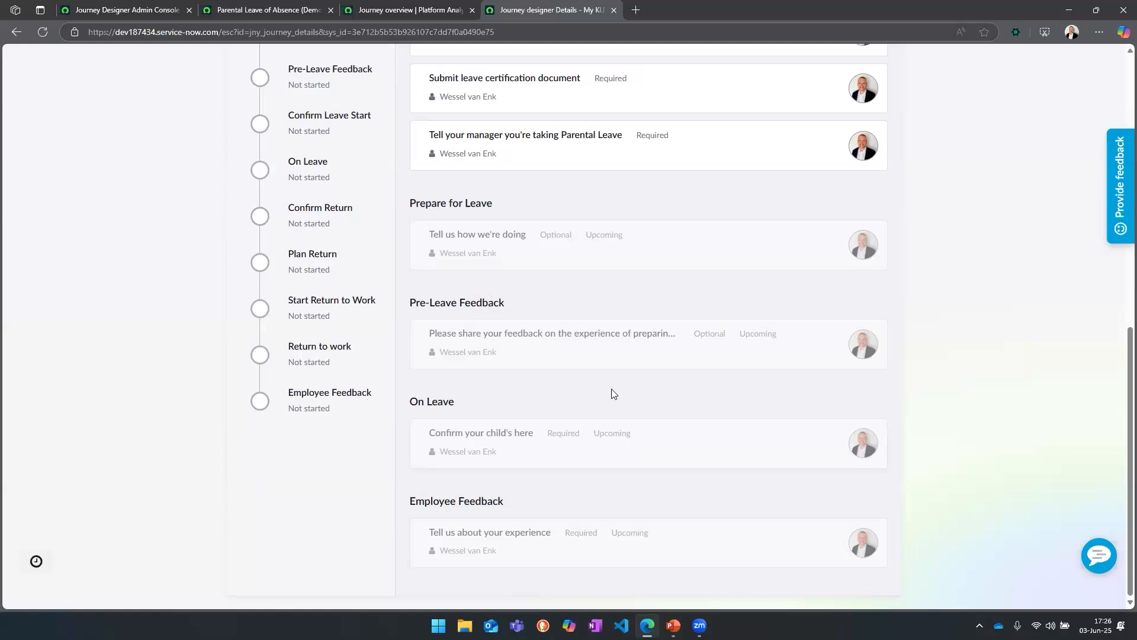
scroll(616, 409, "up", 1)
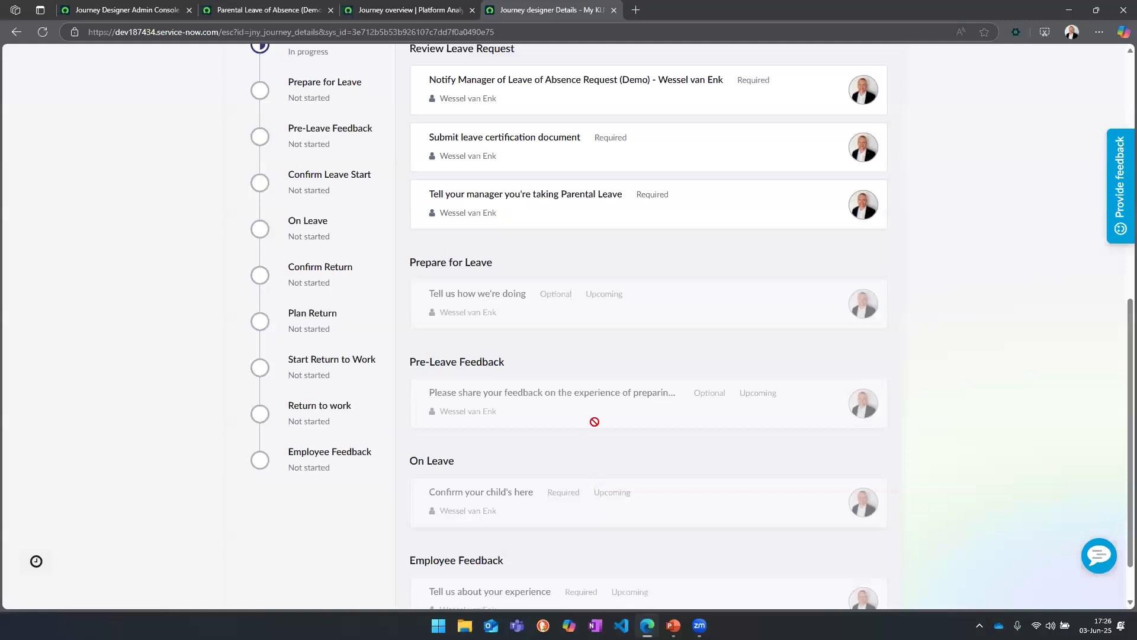
scroll(603, 398, "up", 2)
scroll(602, 400, "up", 1)
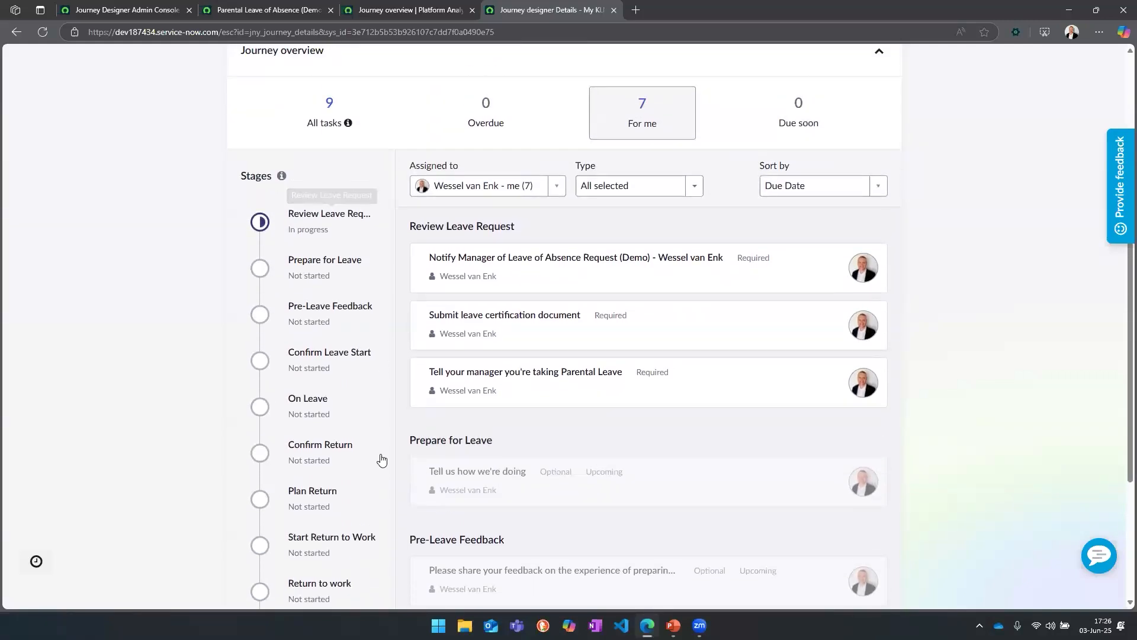
Step: Examine the activity sets of the Parental Leave of Absence (Demo) lifecycle event, from Review Leave Request through Employee Feedback
left_click(284, 12)
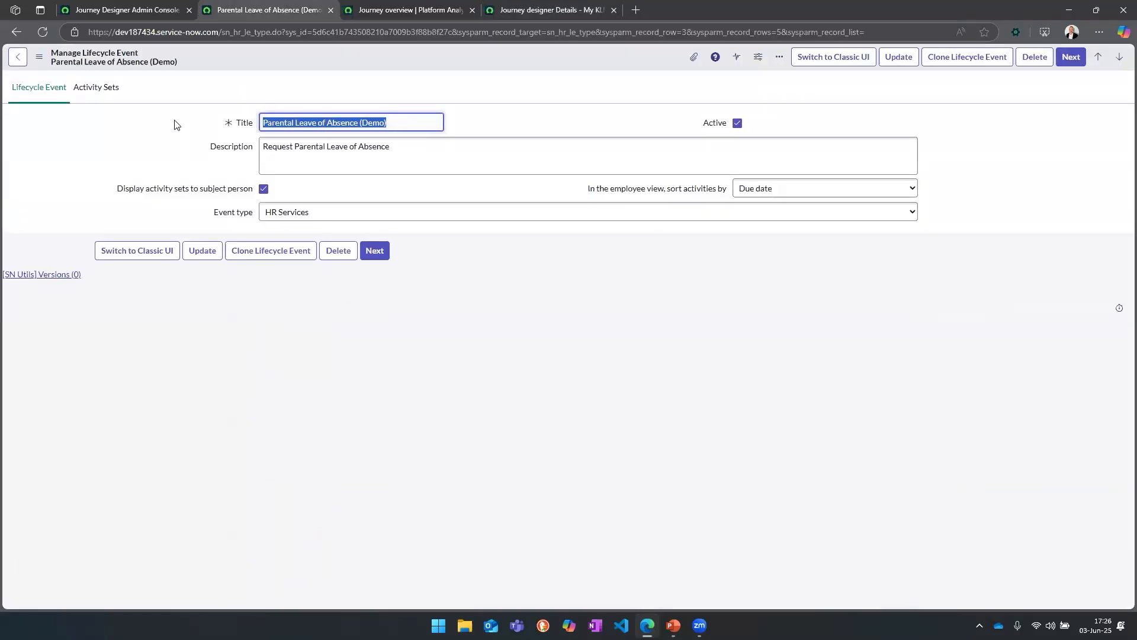
left_click(399, 407)
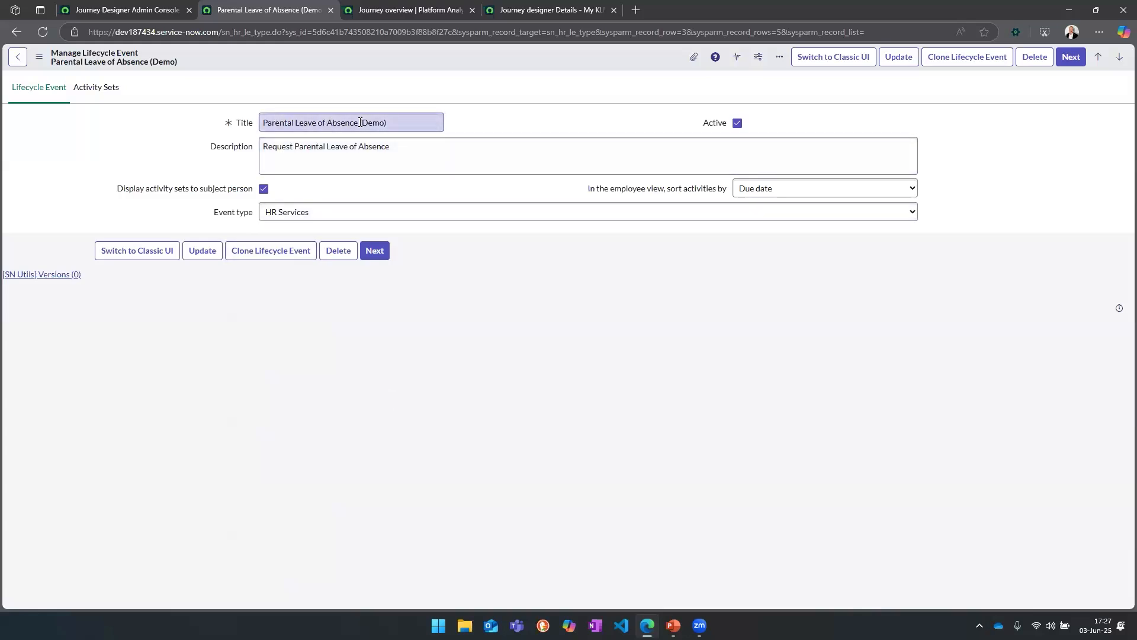
left_click(115, 96)
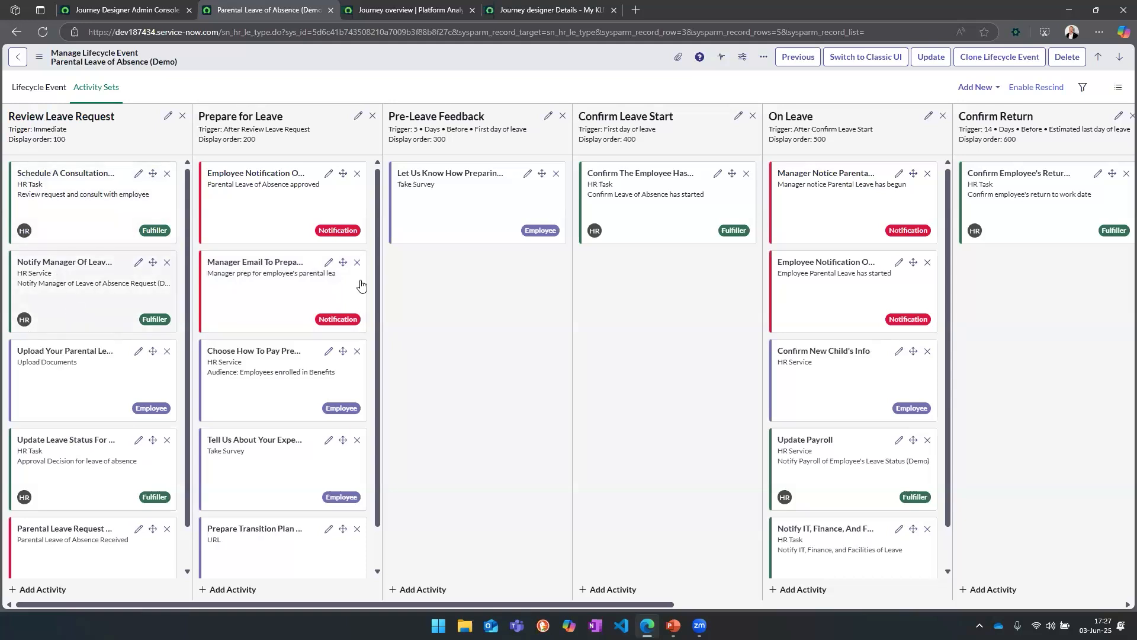
left_click_drag(377, 275, 379, 423)
left_click_drag(190, 392, 205, 482)
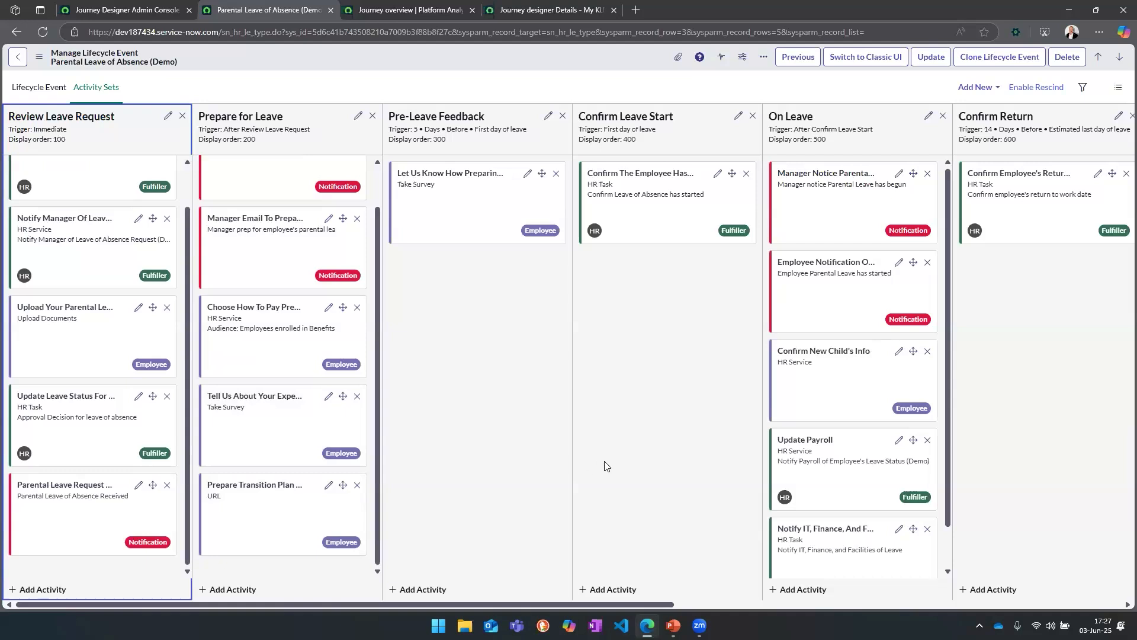
left_click_drag(949, 464, 952, 368)
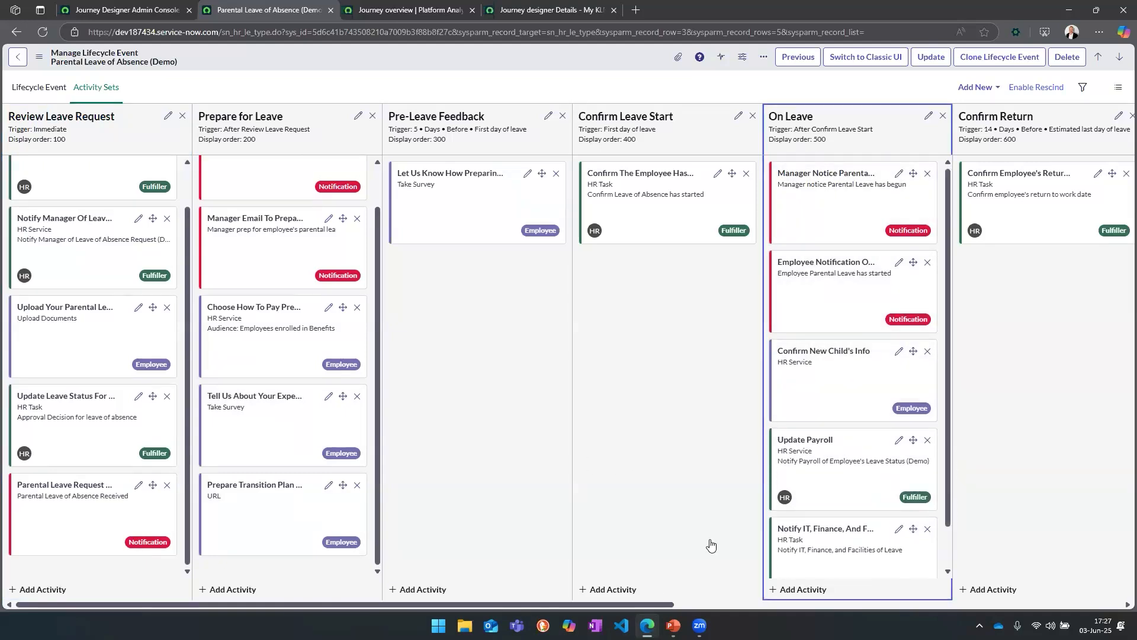
left_click(677, 605)
left_click_drag(939, 436, 936, 370)
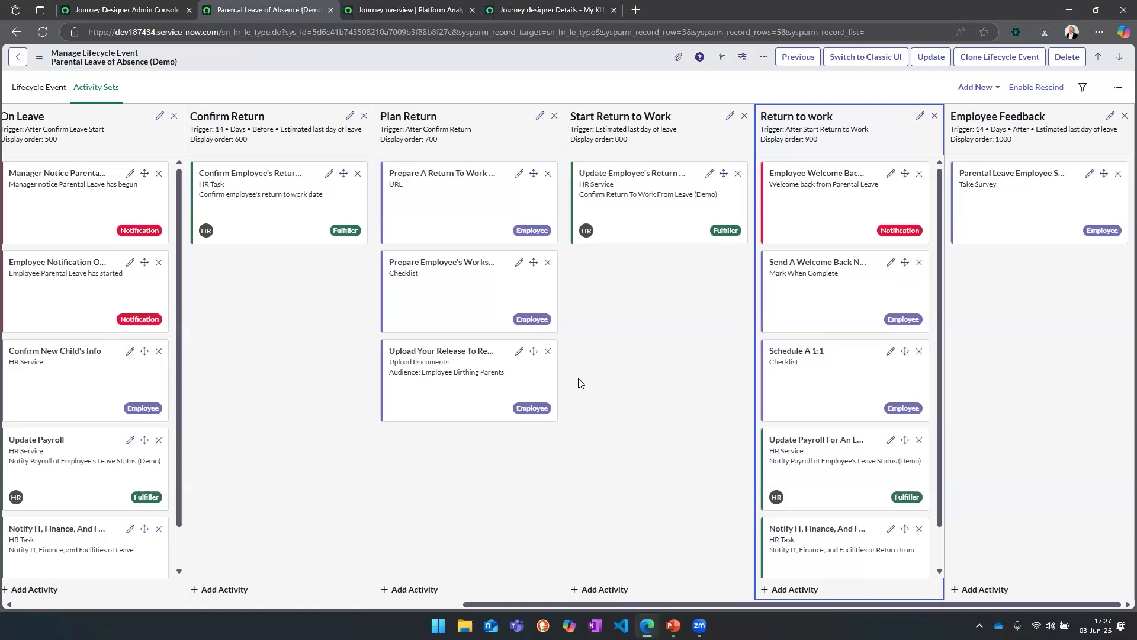
left_click_drag(566, 608, 87, 597)
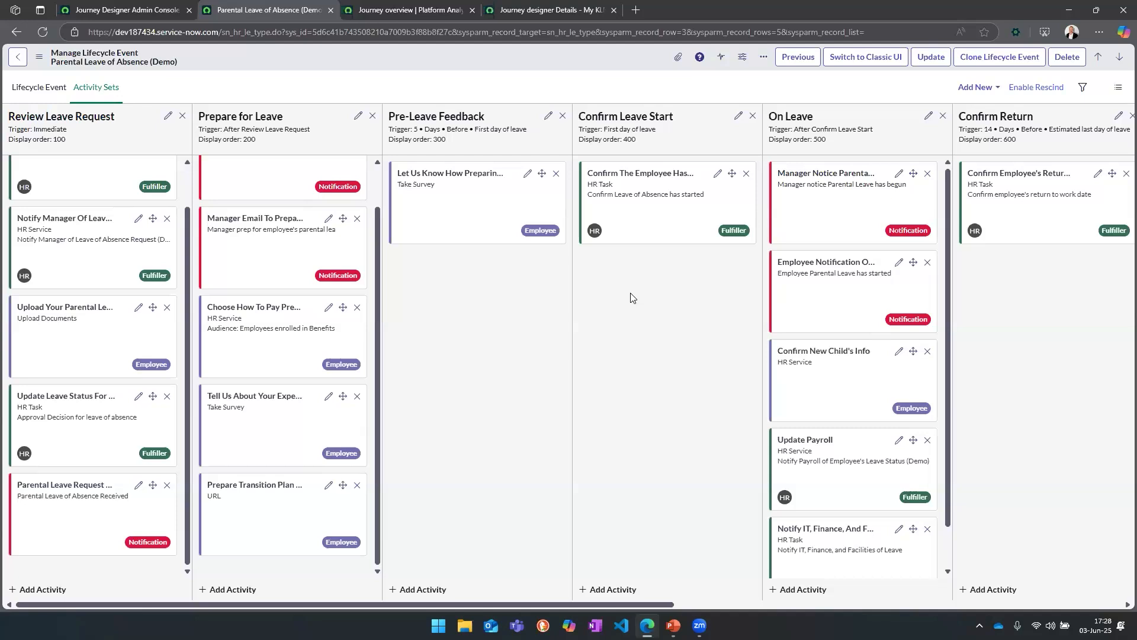
Step: Examine the activity types offered for a new activity in the Confirm Leave Start set, and close the form unsaved
left_click(613, 589)
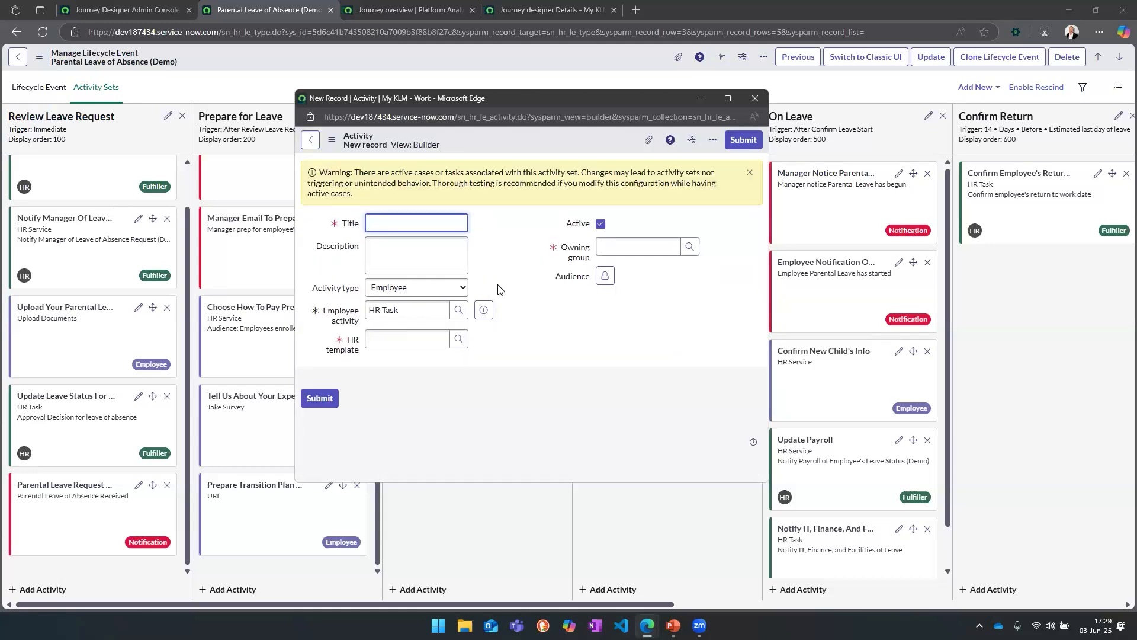
left_click(447, 293)
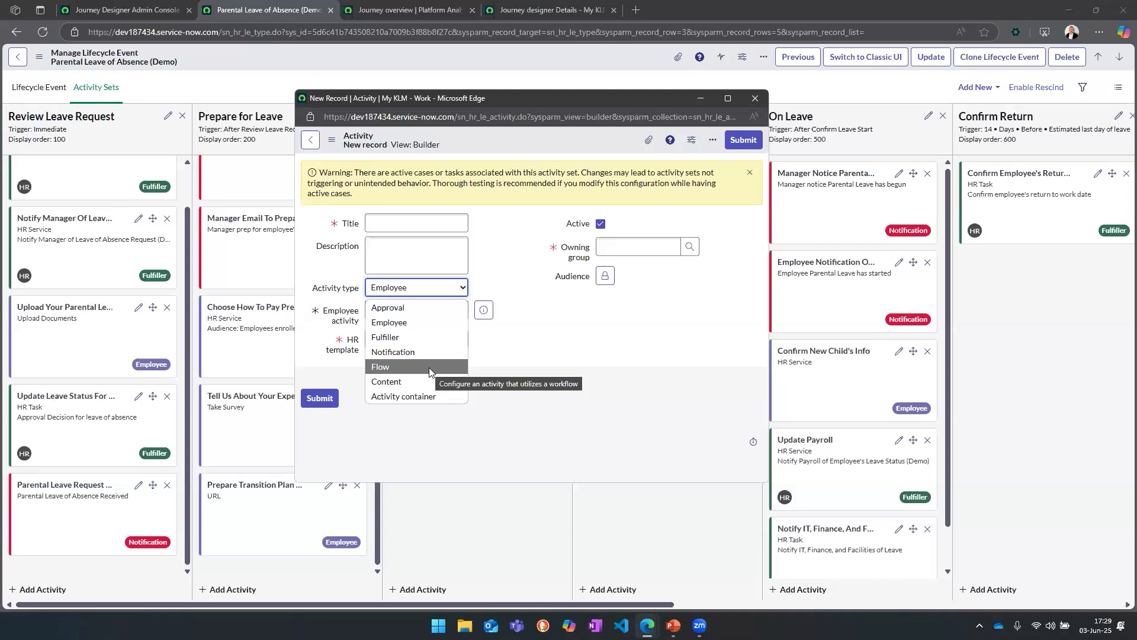
left_click(754, 98)
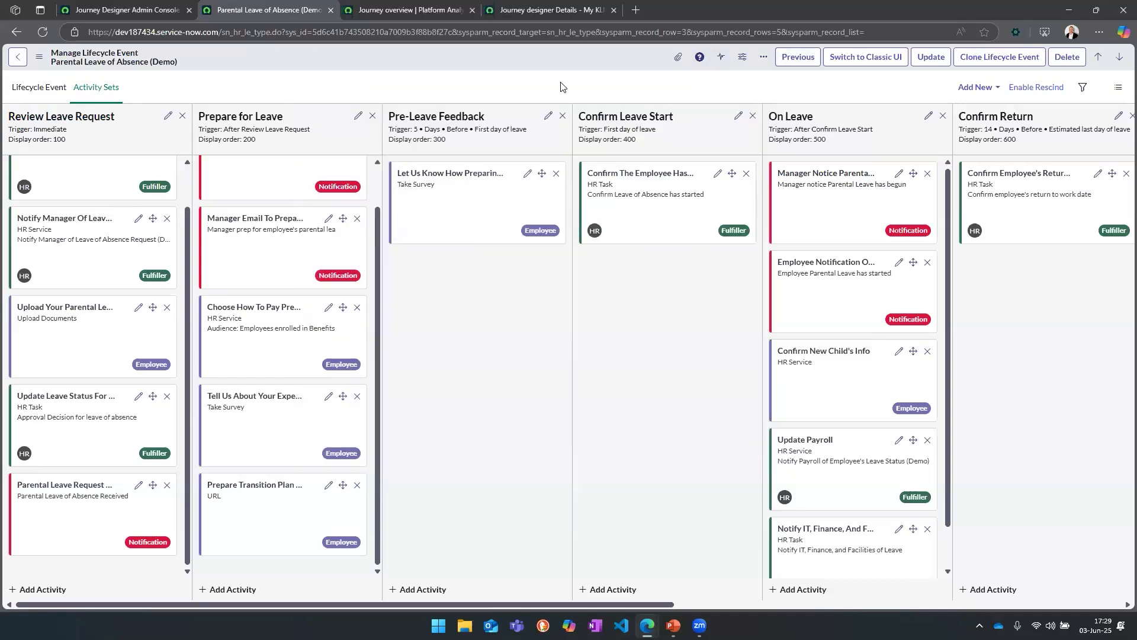
Step: Open a new journey configuration record from the journey configurations in the Journey Designer Admin Console
left_click(132, 10)
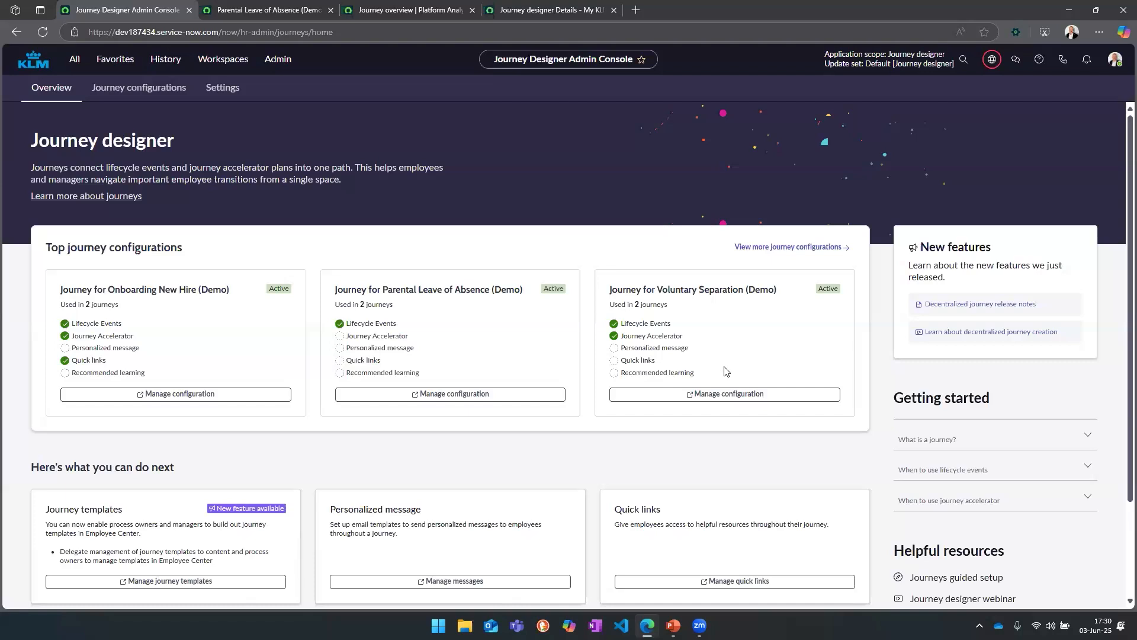
left_click(171, 89)
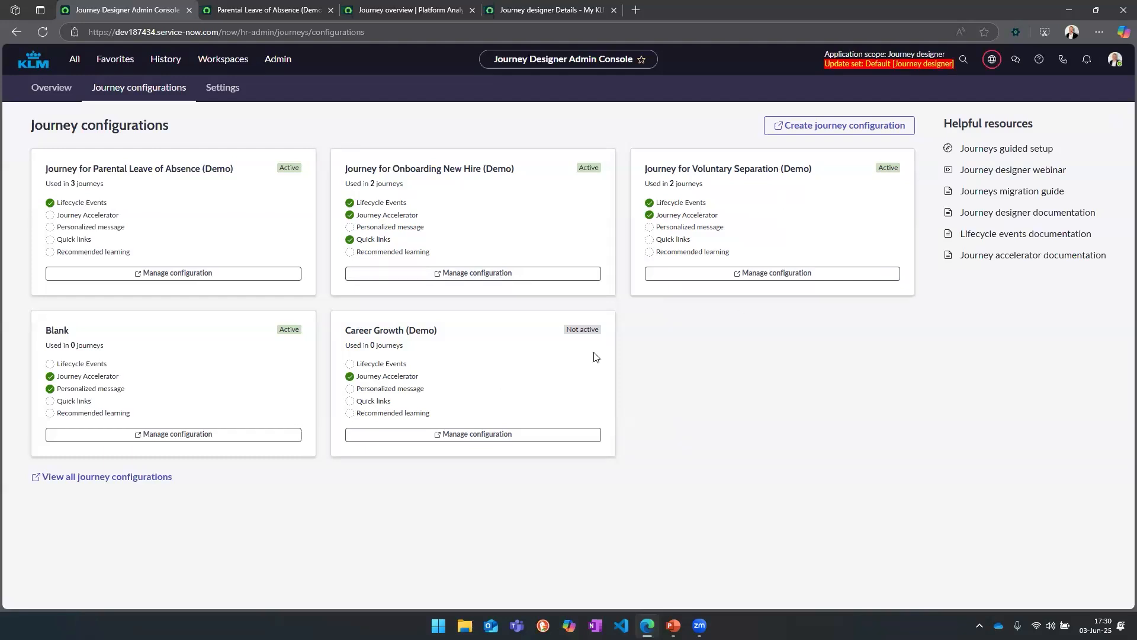
left_click(851, 131)
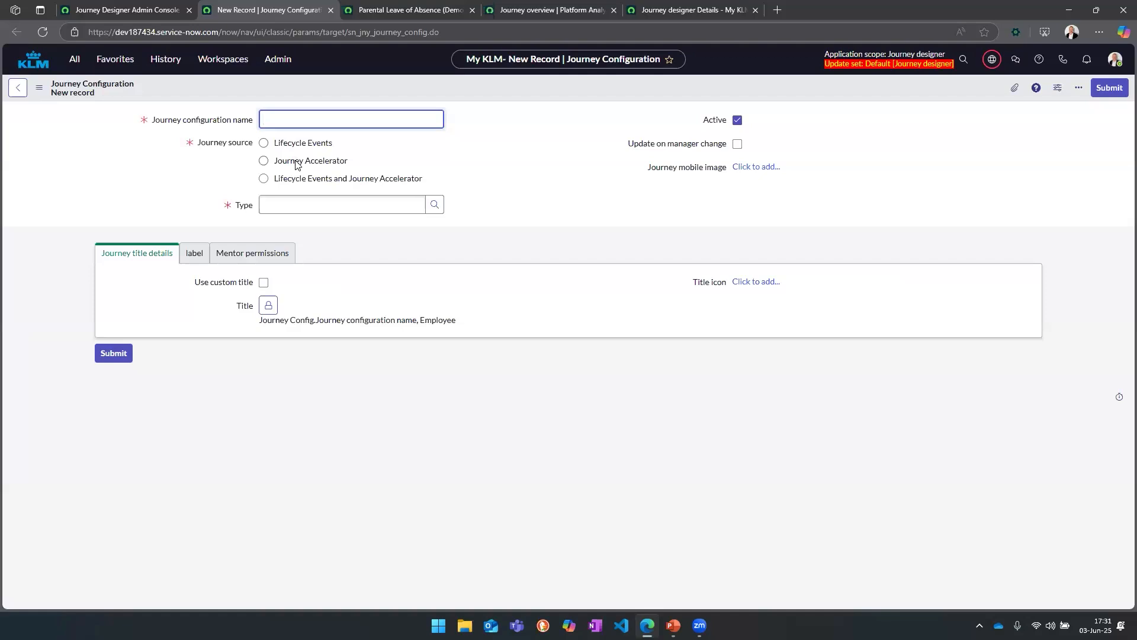
Step: Set the journey source to Lifecycle Events and Journey Accelerator, and the lifecycle event type to New Hire Onboarding (Demo)
left_click(319, 180)
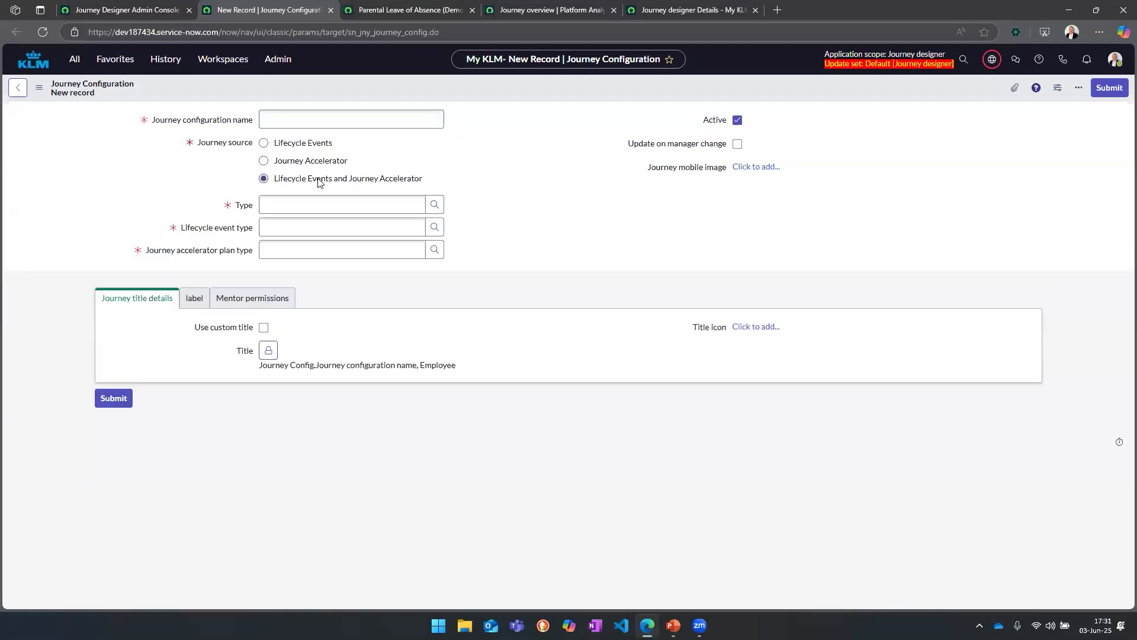
left_click(311, 146)
left_click(311, 161)
left_click(314, 179)
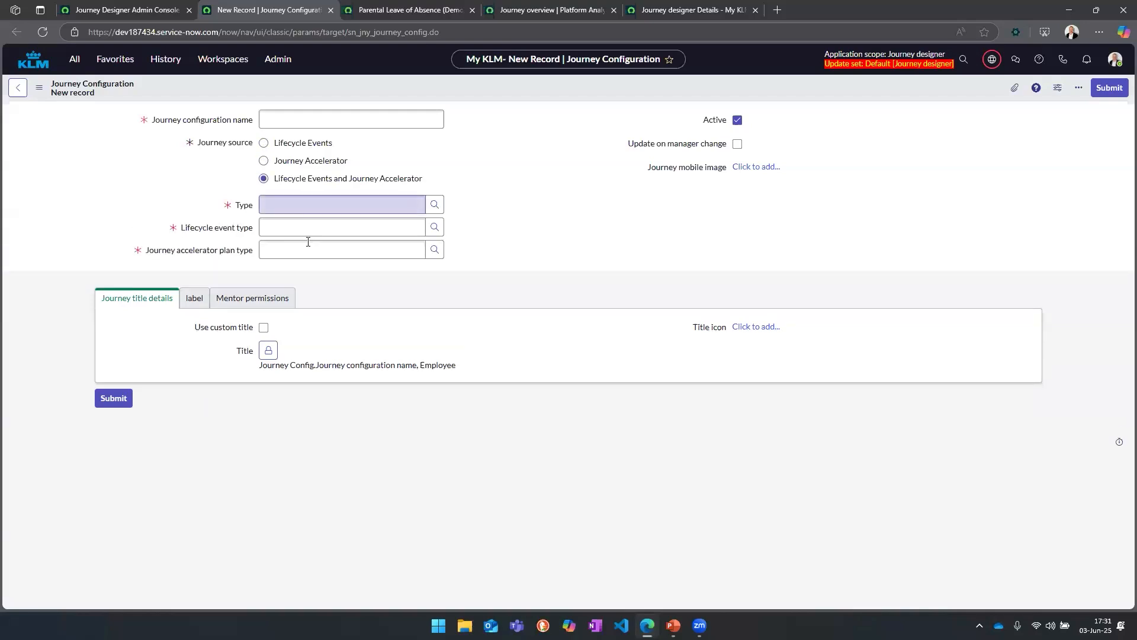
left_click(435, 228)
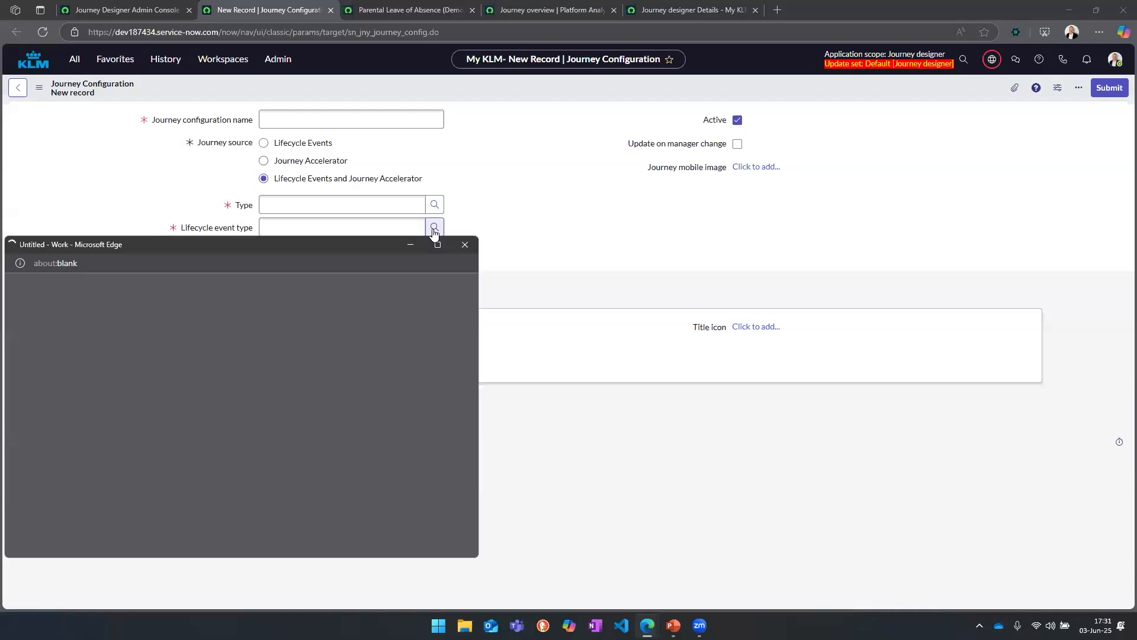
left_click(120, 423)
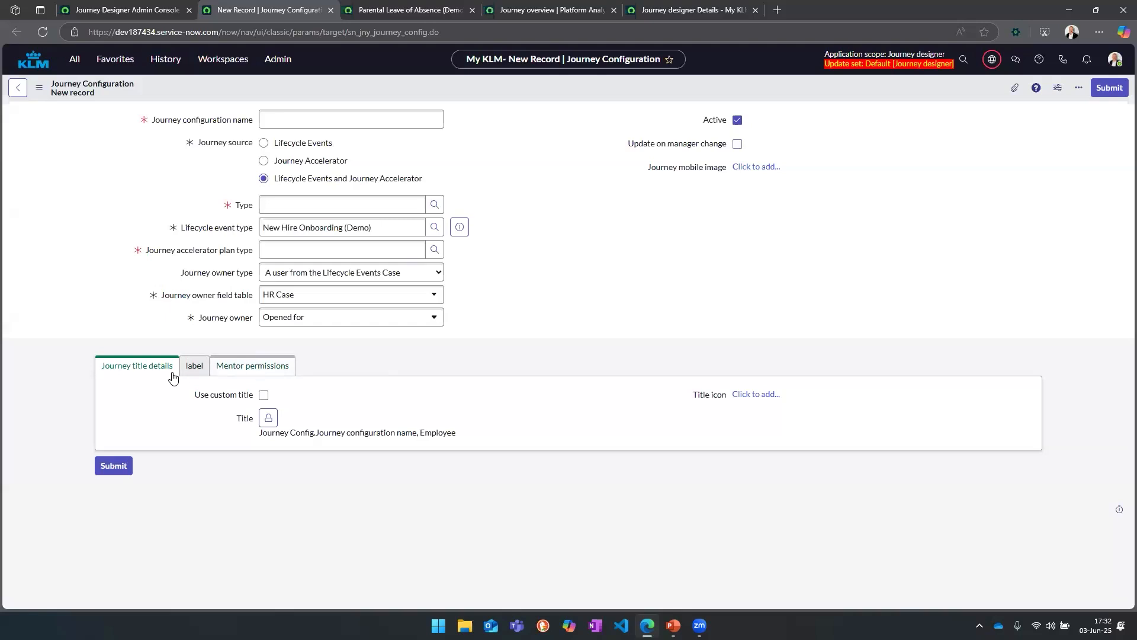
Step: Enable "Can add other mentors" in the mentor permissions, and discard the unsaved journey configuration
left_click(259, 370)
left_click(264, 395)
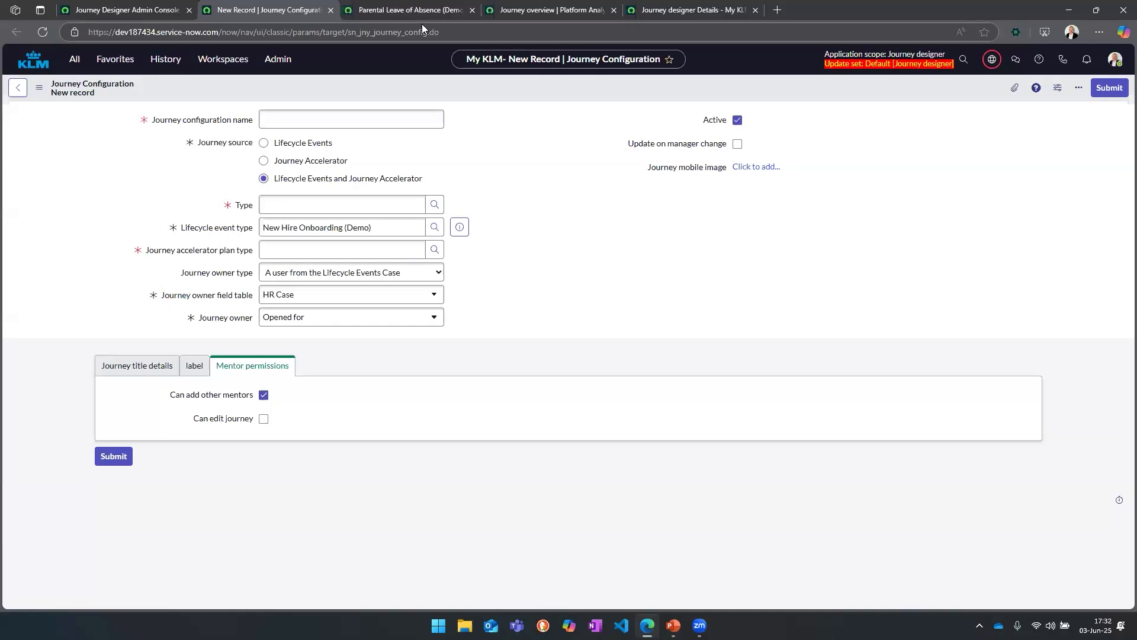
left_click(331, 10)
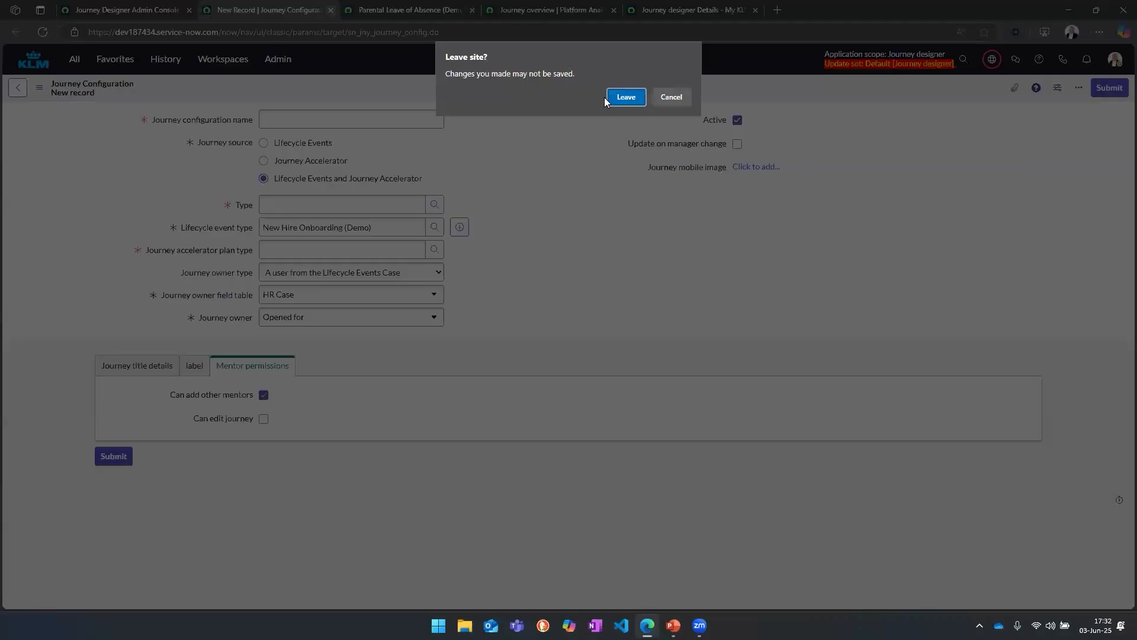
left_click(626, 98)
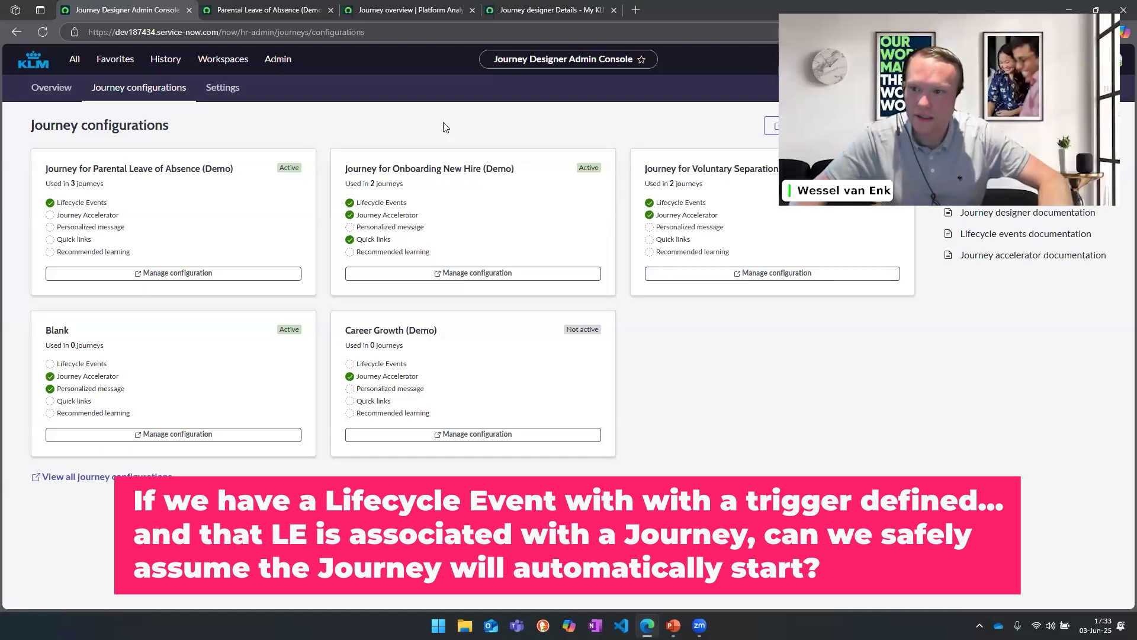
Step: Return to the parental leave lifecycle event's activity sets and check the trigger of the Review Leave Request set
left_click(375, 13)
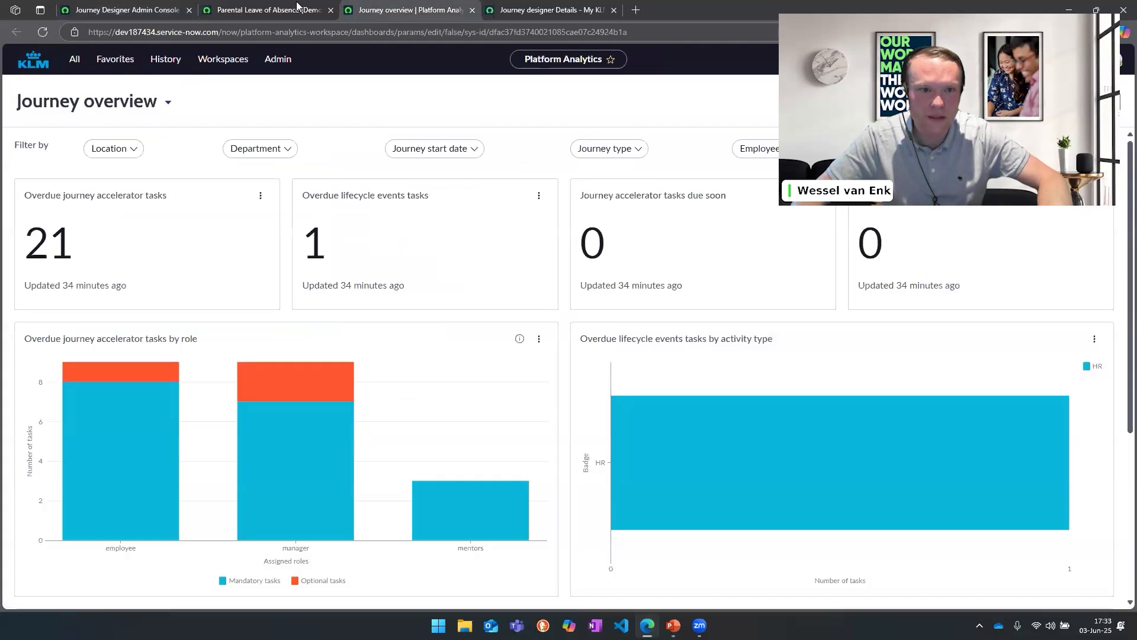
left_click(269, 10)
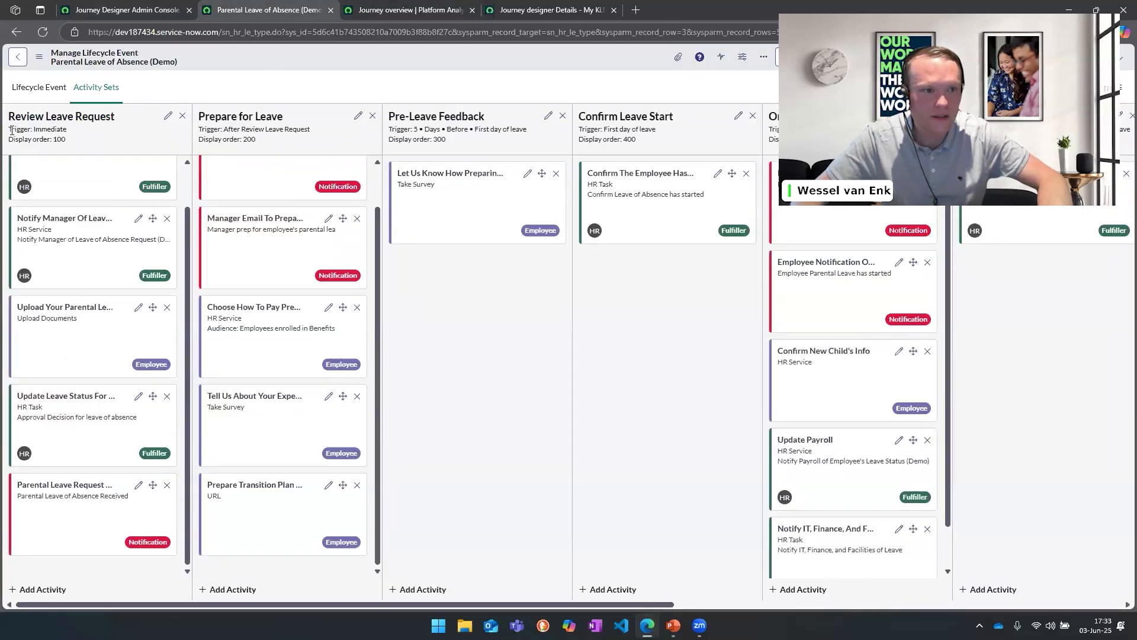
left_click_drag(8, 129, 499, 22)
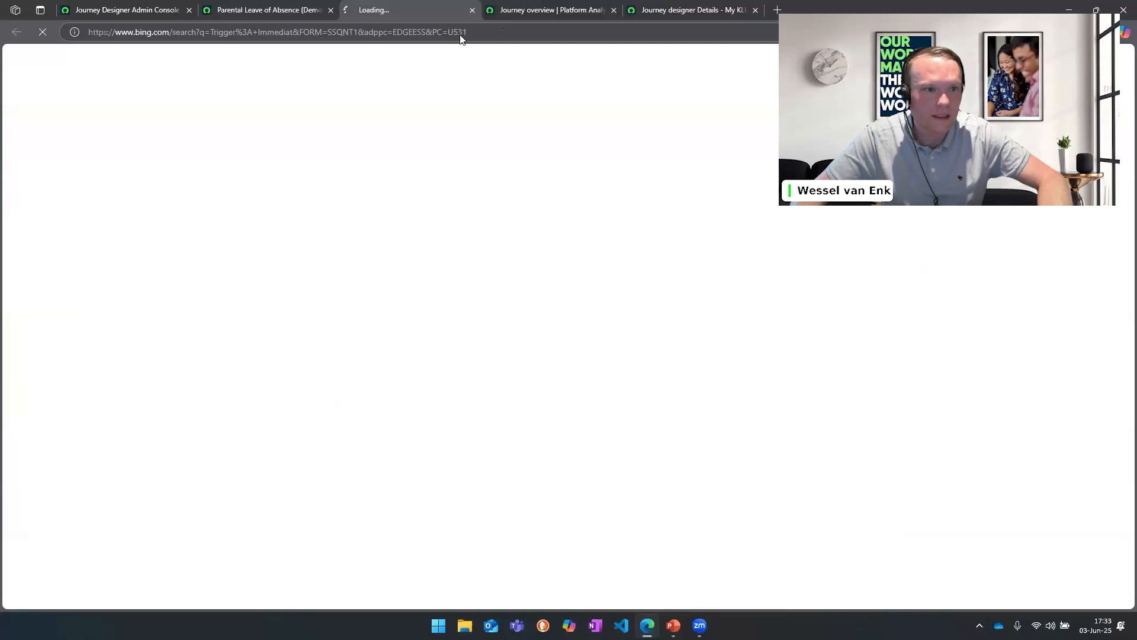
left_click(258, 16)
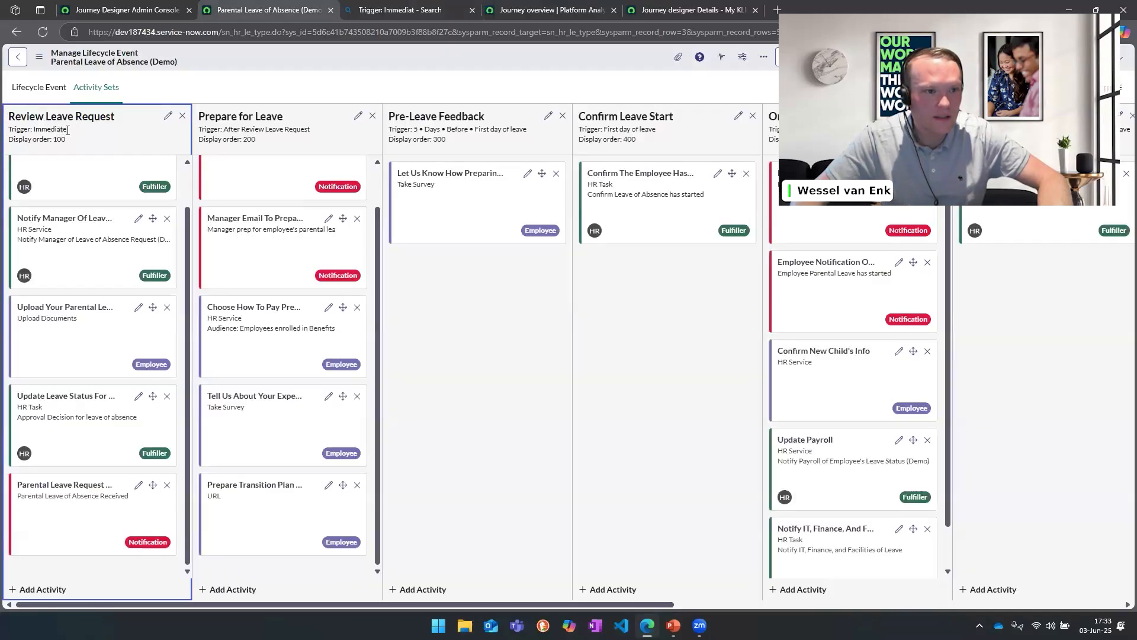
Step: Open the Review Leave Request activity set for editing and close its window without making changes
left_click(166, 117)
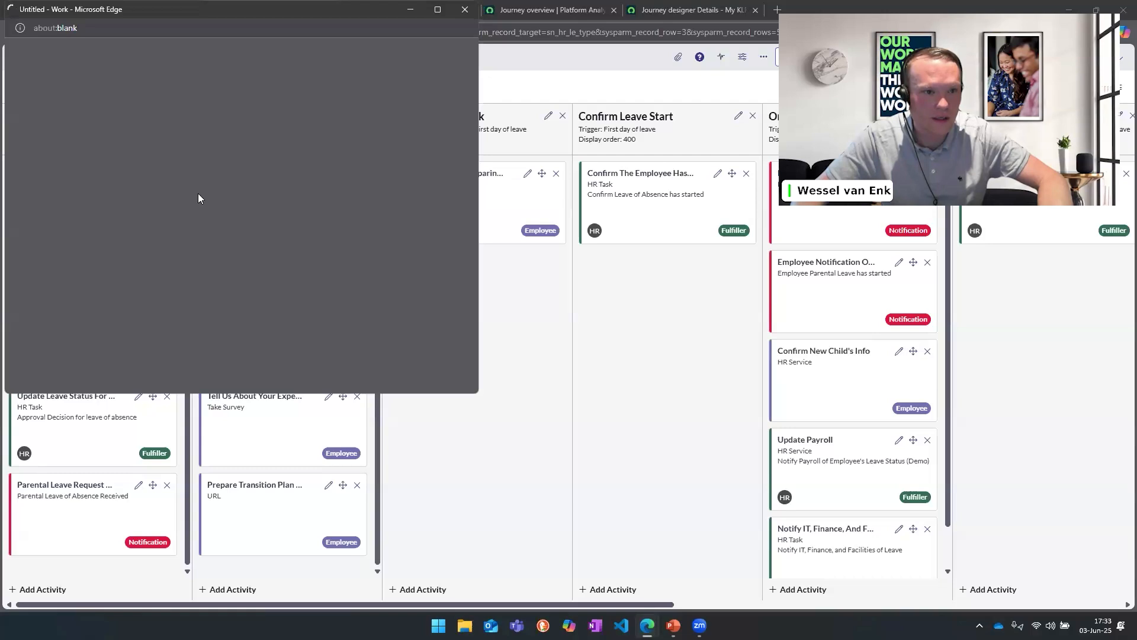
left_click_drag(210, 14, 525, 110)
left_click(779, 106)
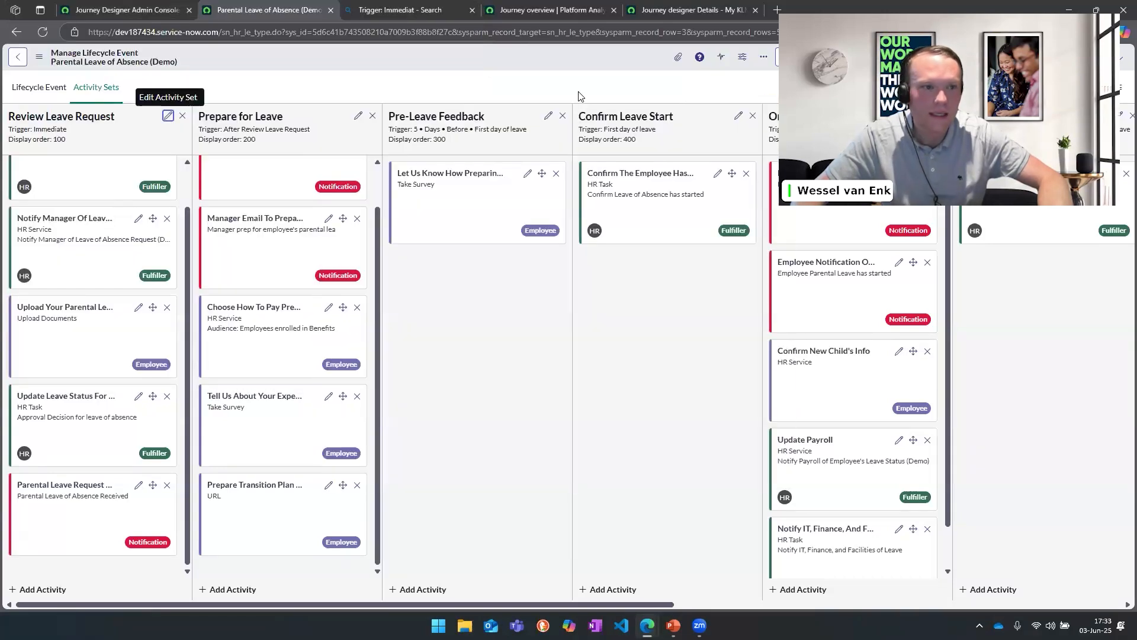